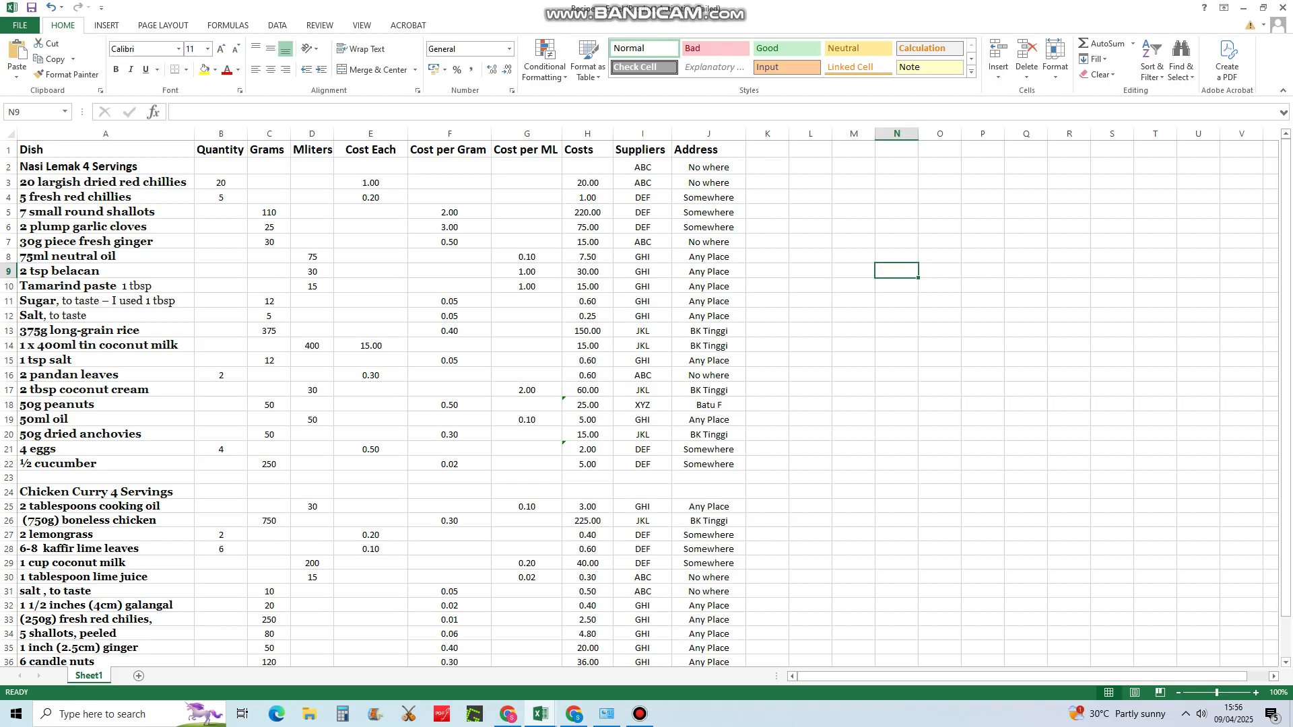
Review the Nasi Lemak 4 Servings ingredient list in the Dish column by selecting cells A2 to A22
{"action": "left_click", "coordinate": [106, 149]}
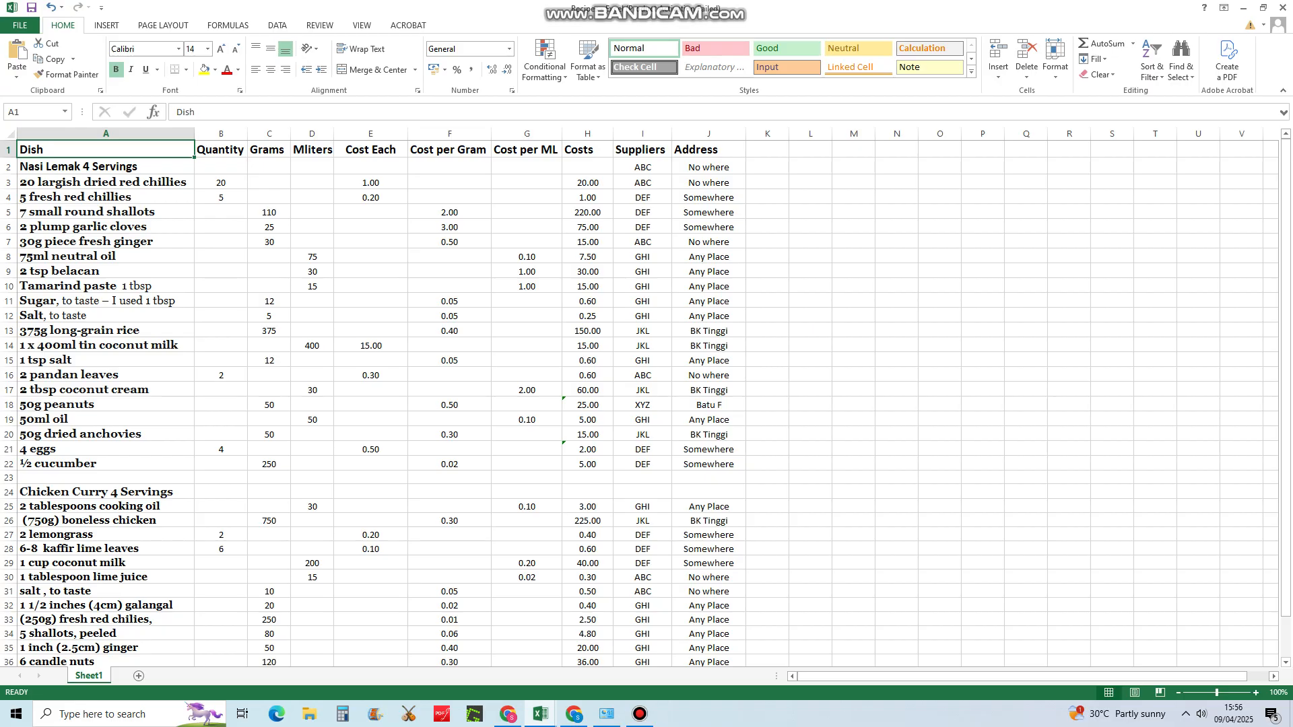
{"action": "key", "text": "Down"}
{"action": "key", "text": "shift+Down"}
{"action": "key", "text": "shift+Down"}
{"action": "key", "text": "shift+Down"}
{"action": "key", "text": "shift+Down"}
{"action": "key", "text": "shift+Down"}
{"action": "key", "text": "shift+Down"}
{"action": "key", "text": "shift+Down"}
{"action": "key", "text": "shift+Down"}
{"action": "key", "text": "shift+Down"}
{"action": "key", "text": "shift+Down"}
{"action": "key", "text": "shift+Down"}
{"action": "key", "text": "shift+Down"}
{"action": "key", "text": "shift+Down"}
{"action": "key", "text": "shift+Down"}
{"action": "key", "text": "shift+Down"}
{"action": "key", "text": "shift+Down"}
{"action": "key", "text": "shift+Down"}
{"action": "key", "text": "shift+Down"}
{"action": "key", "text": "shift+Down"}
{"action": "key", "text": "shift+Down"}
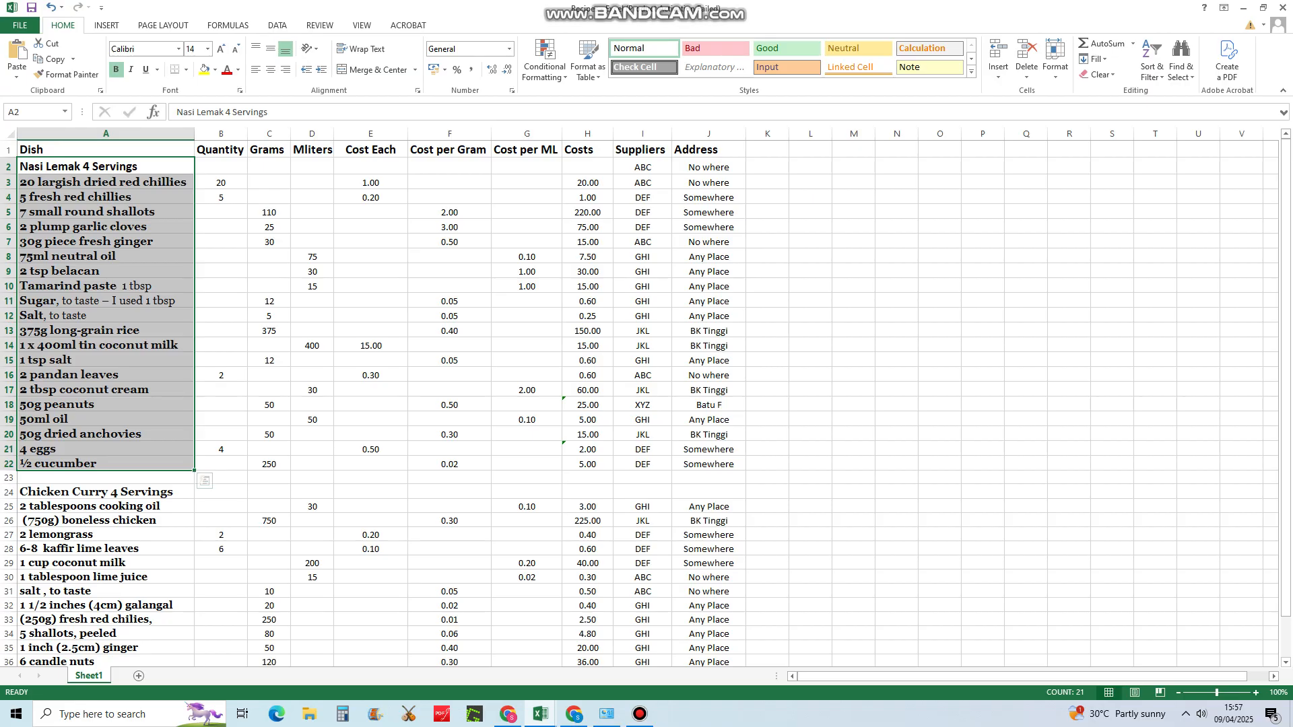
Review the Chicken Curry 4 Servings ingredient list in the Dish column, starting at cell A24
{"action": "left_click", "coordinate": [105, 492]}
{"action": "left_click_drag", "start_coordinate": [135, 499], "coordinate": [141, 388]}
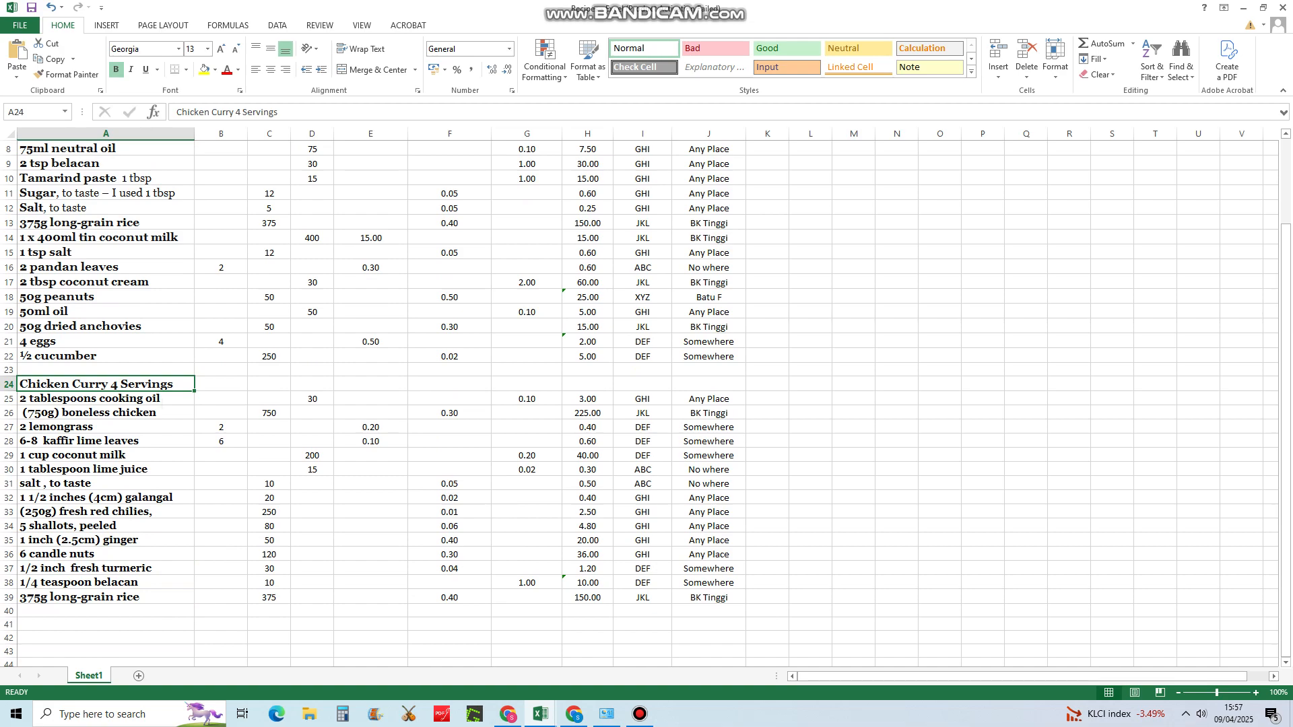
{"action": "scroll", "coordinate": [640, 401], "scroll_direction": "up", "scroll_amount": 2}
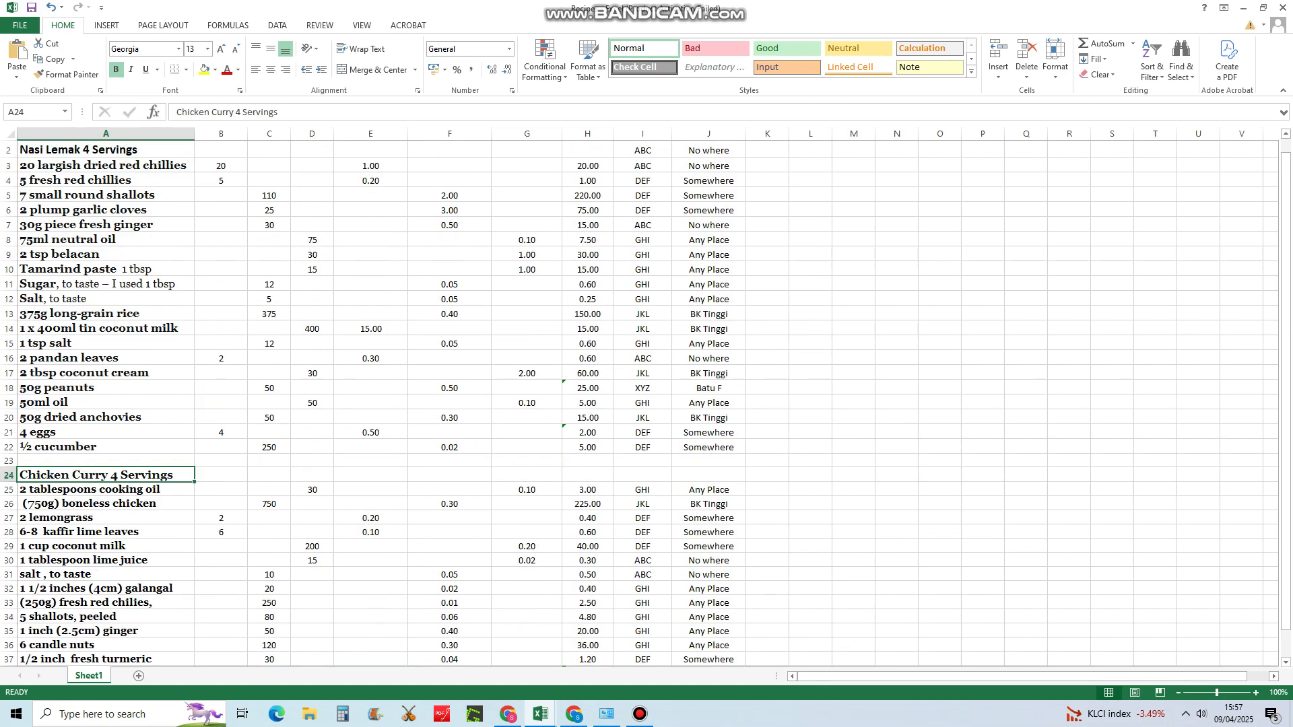
{"action": "scroll", "coordinate": [639, 403], "scroll_direction": "up", "scroll_amount": 1}
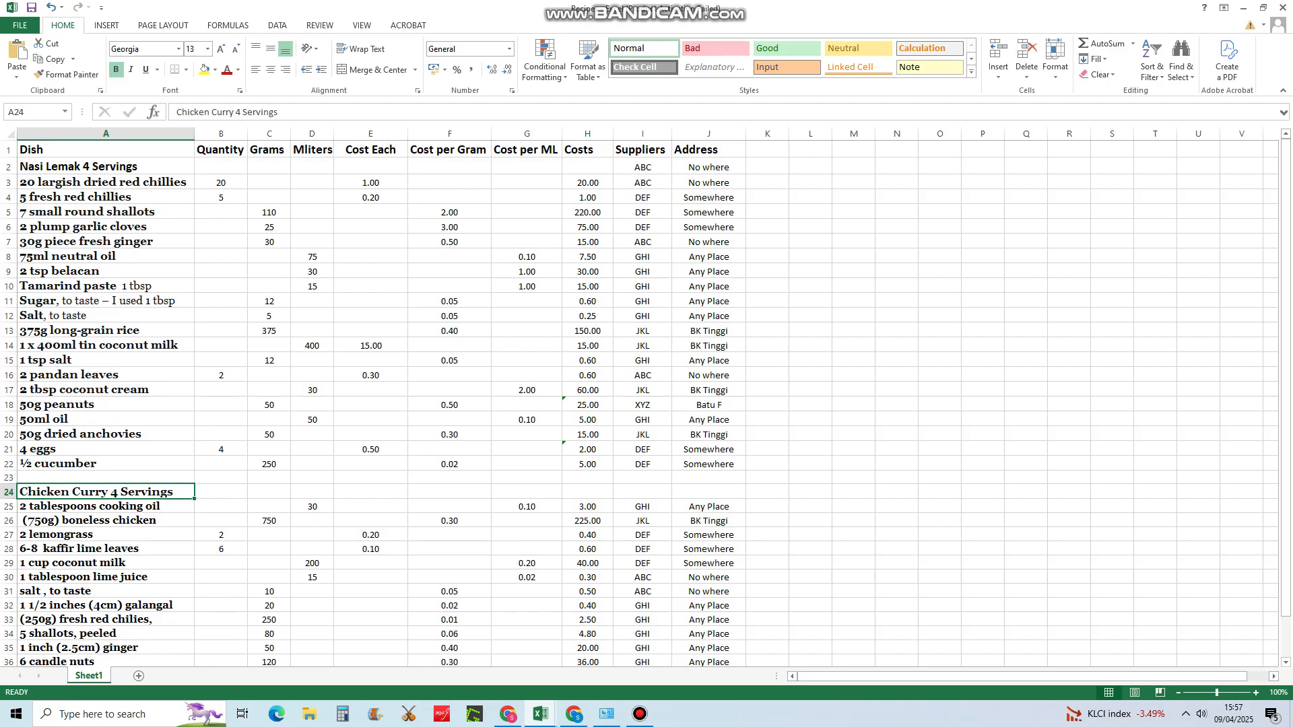
Examine how the Nasi Lemak ingredients are measured in the Quantity, Grams and Mliters columns, from the eggs to the shallots, garlic, ginger and oil
{"action": "left_click", "coordinate": [221, 149]}
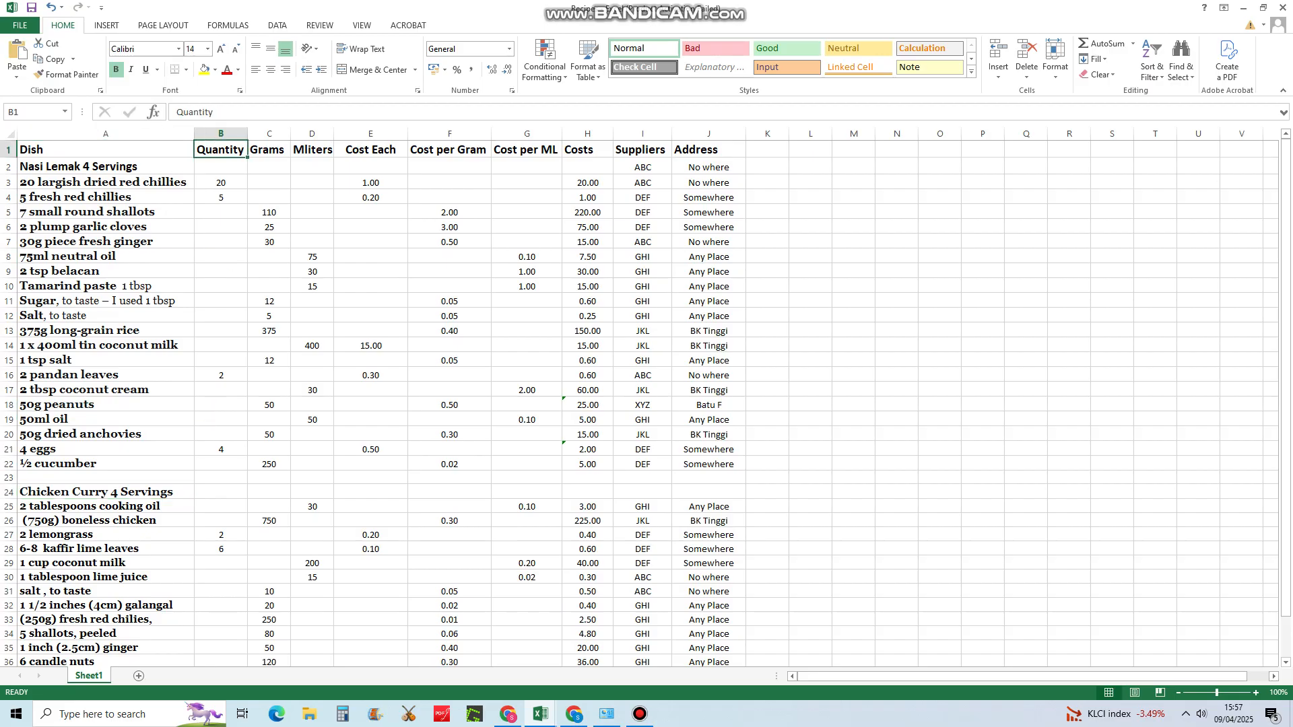
{"action": "left_click", "coordinate": [221, 434]}
{"action": "key", "text": "Down"}
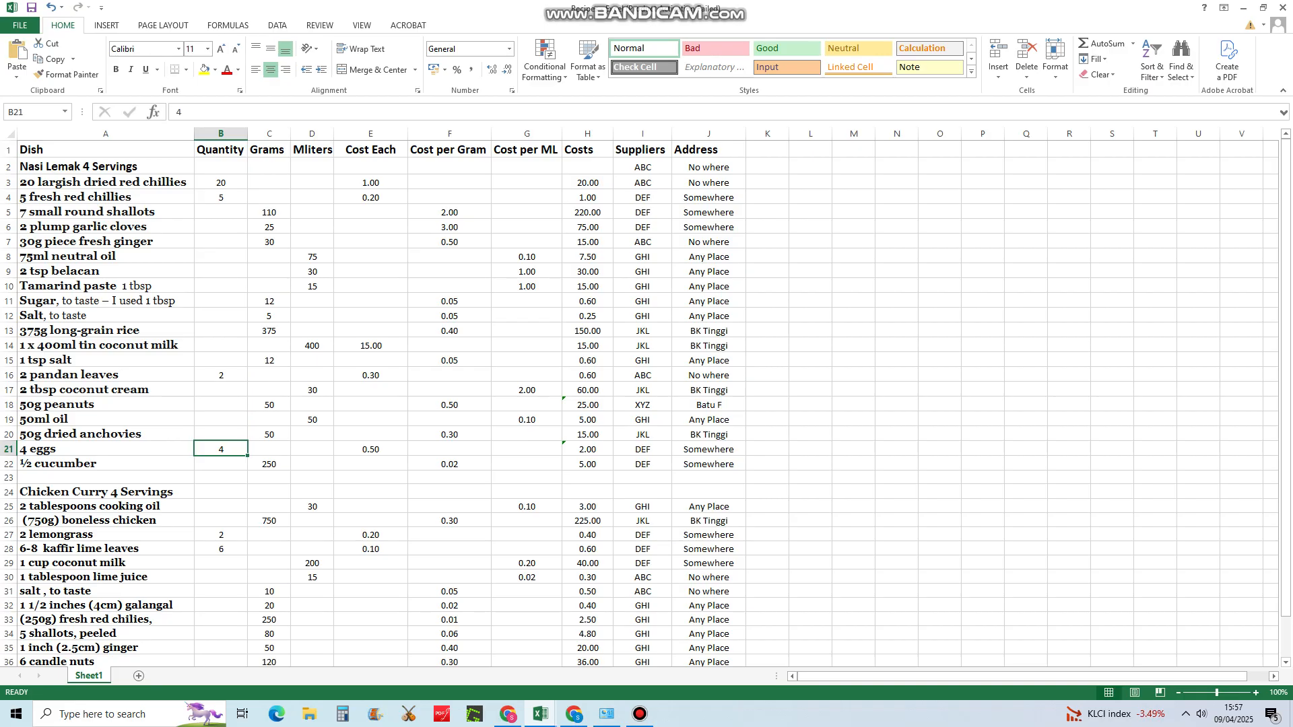
{"action": "left_click", "coordinate": [269, 149]}
{"action": "left_click_drag", "start_coordinate": [101, 211], "coordinate": [269, 212]}
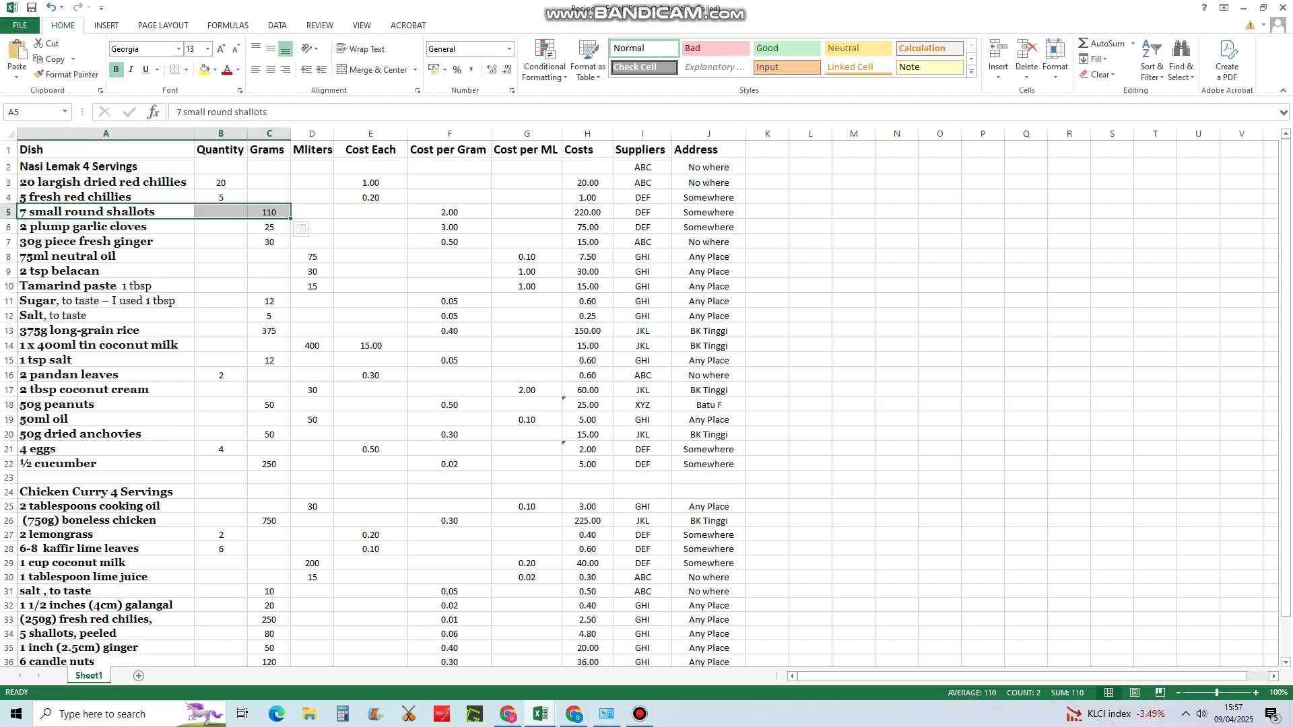
{"action": "left_click_drag", "start_coordinate": [101, 226], "coordinate": [268, 241]}
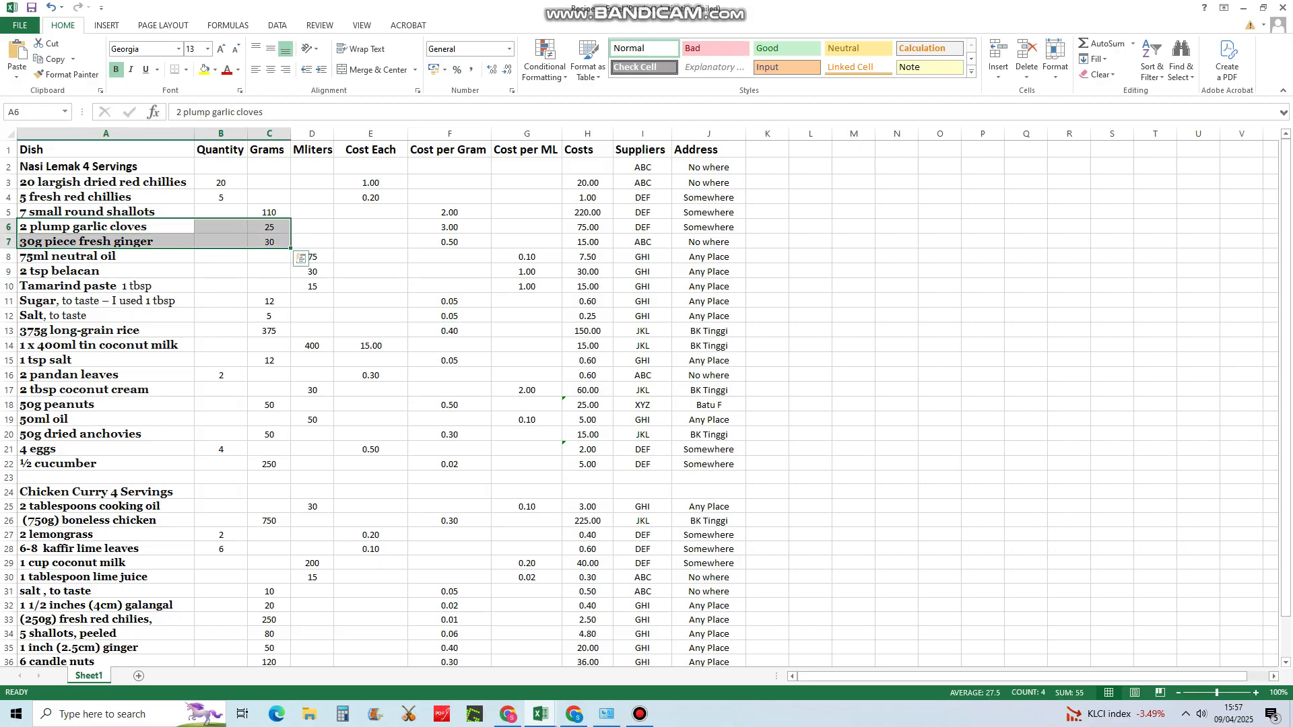
{"action": "left_click", "coordinate": [105, 256]}
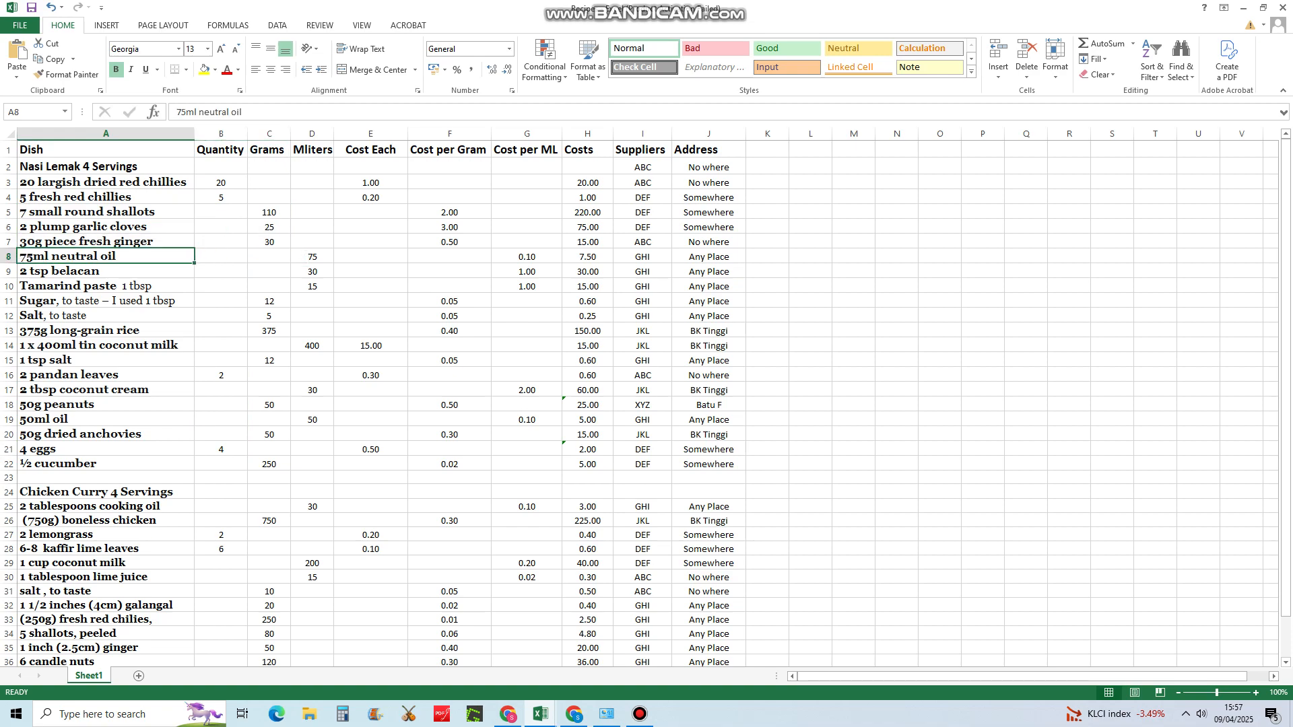
{"action": "left_click_drag", "start_coordinate": [106, 256], "coordinate": [312, 286]}
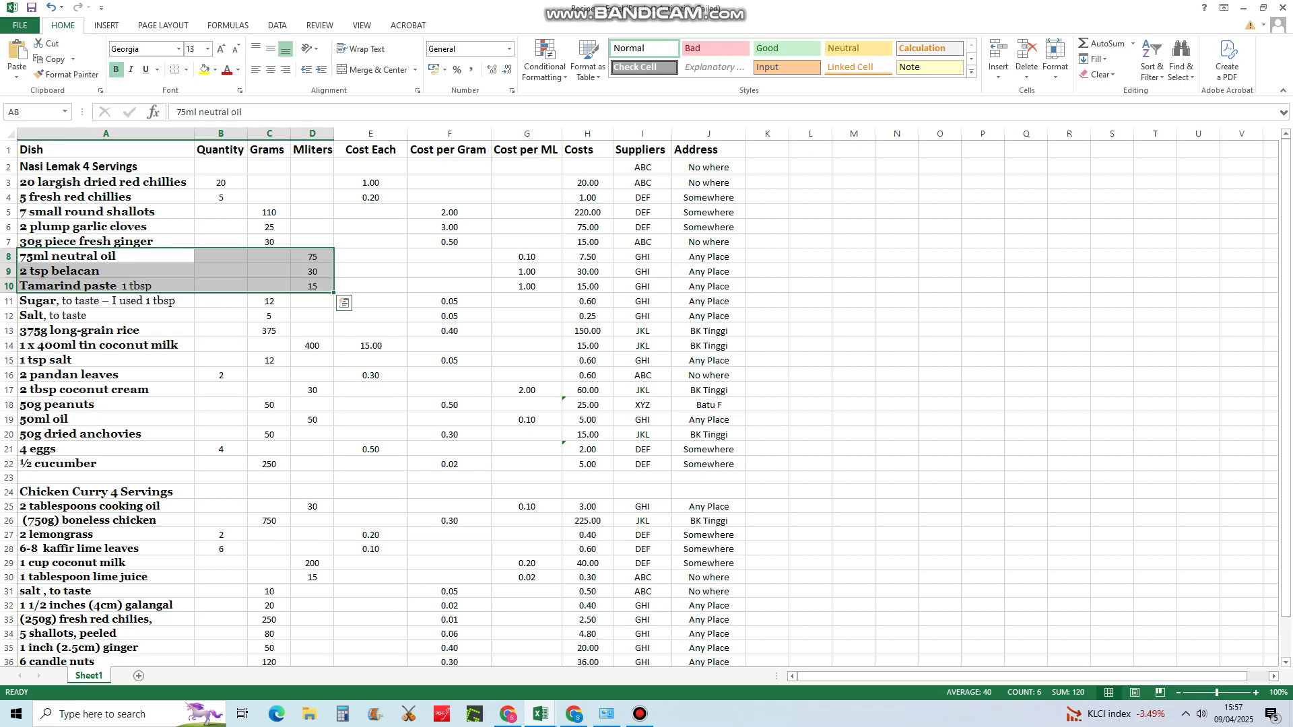
Examine the Cost Each, Cost per Gram, Cost per ML and Costs columns of the recipe sheet
{"action": "left_click", "coordinate": [371, 255]}
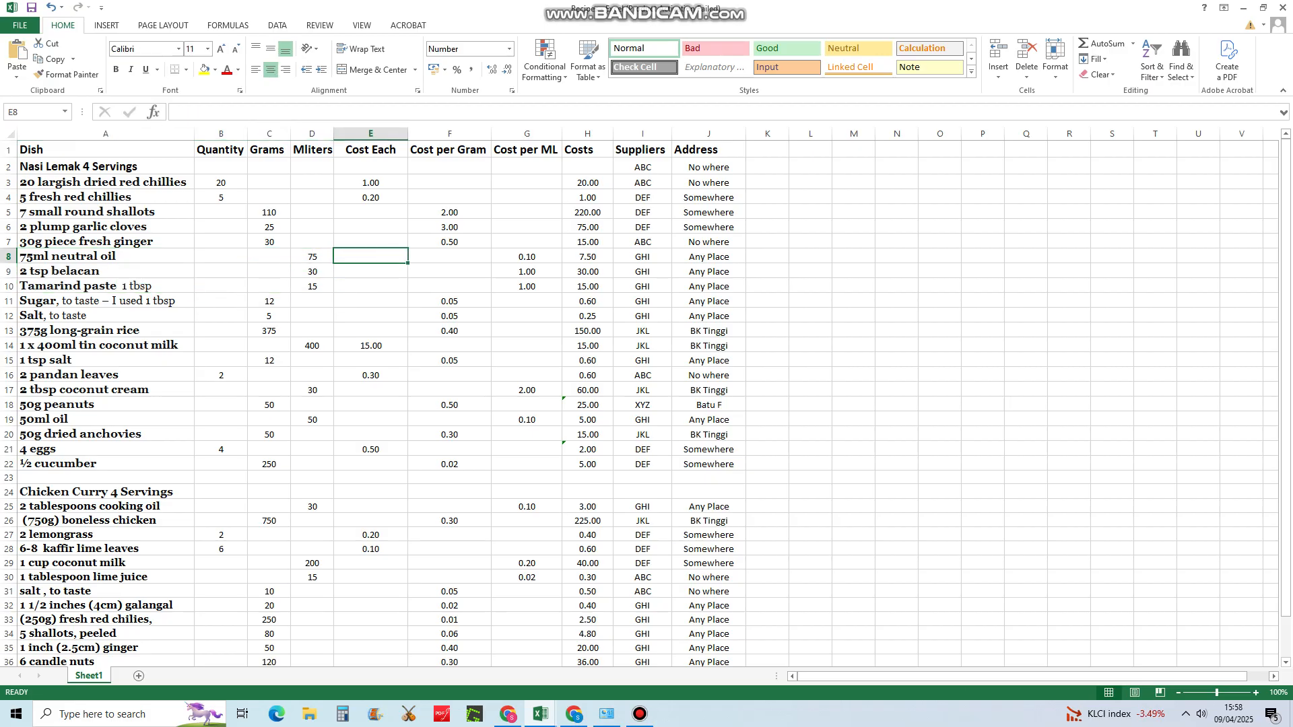
{"action": "left_click", "coordinate": [371, 182]}
{"action": "left_click", "coordinate": [370, 149]}
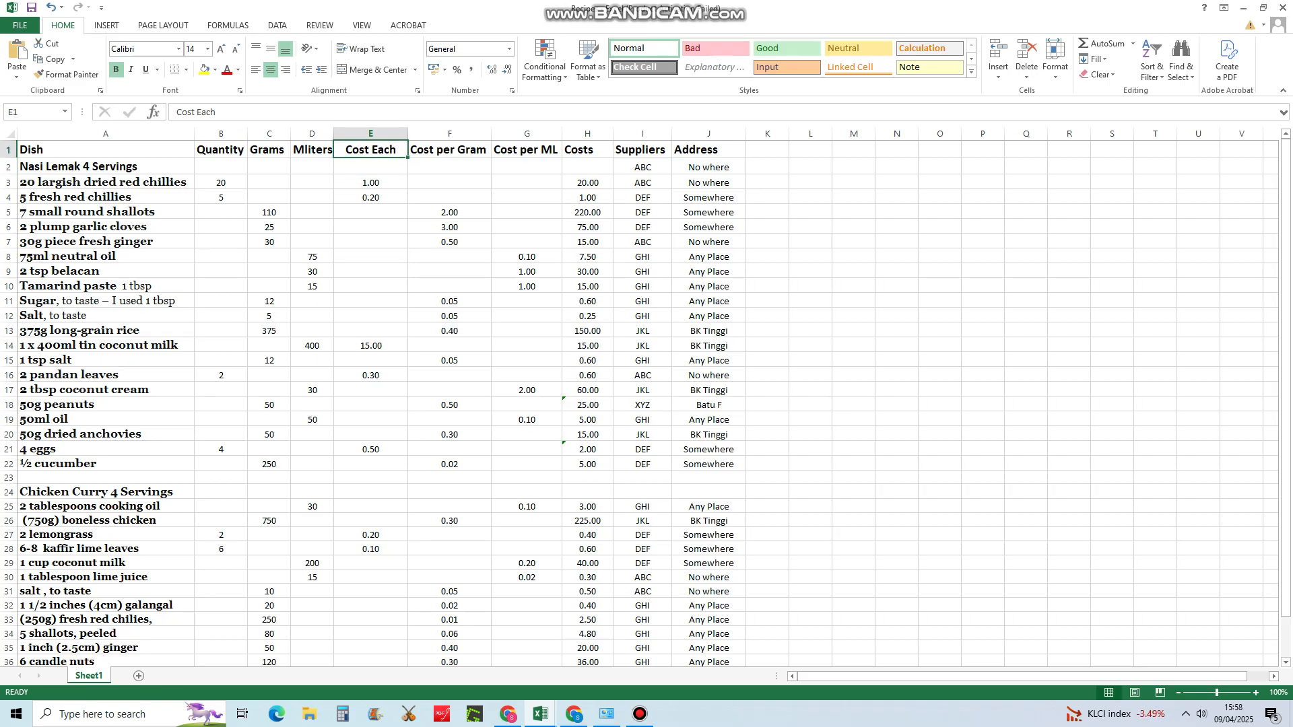
{"action": "left_click", "coordinate": [449, 149]}
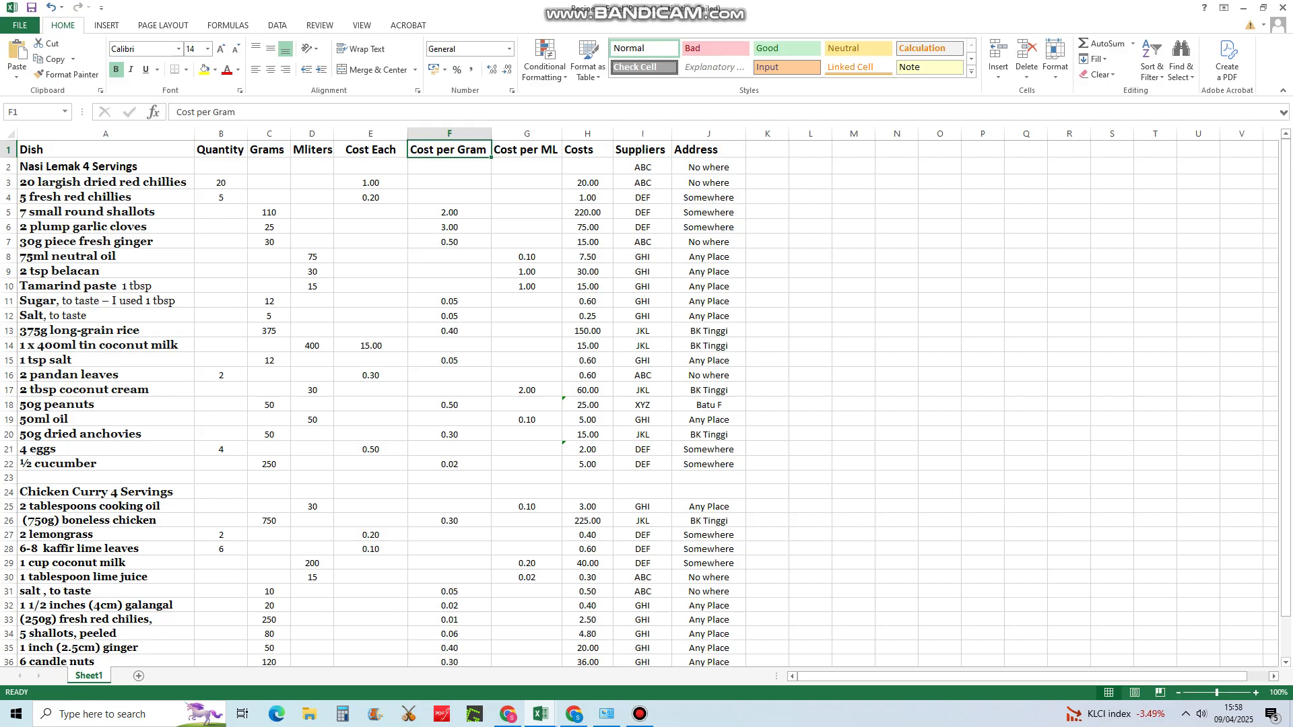
{"action": "left_click", "coordinate": [527, 149]}
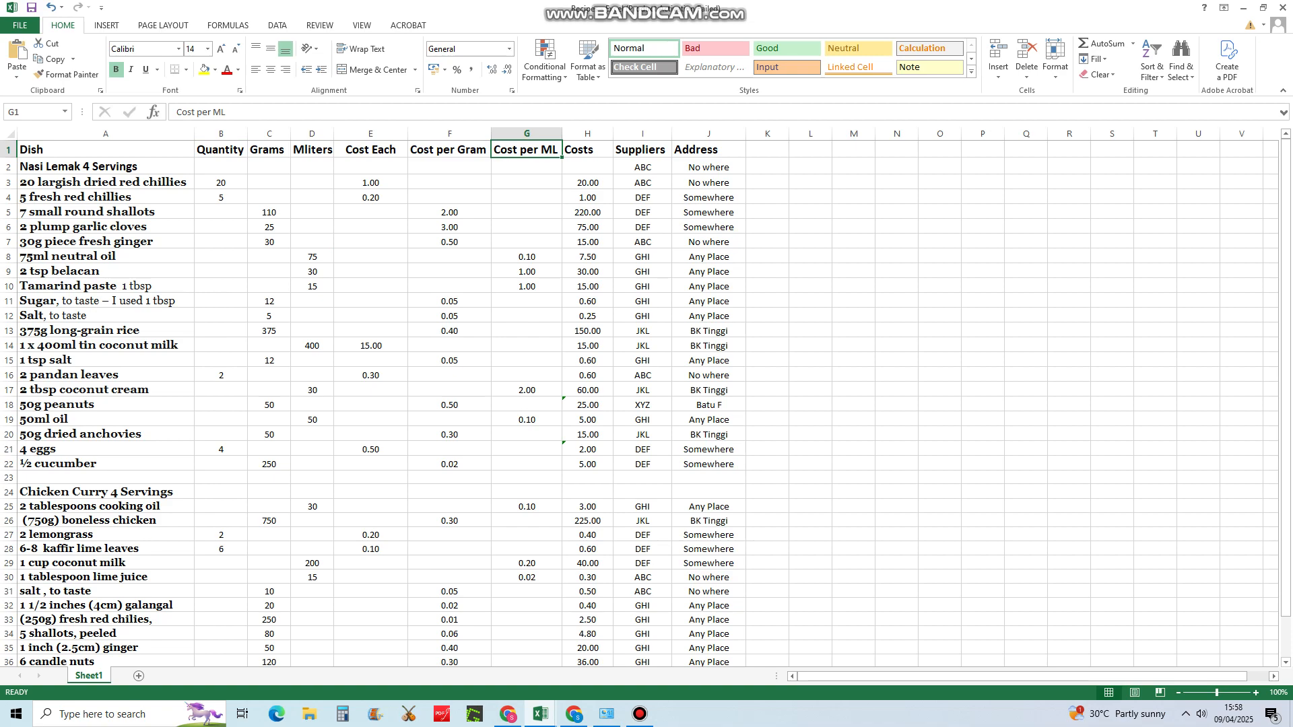
{"action": "left_click", "coordinate": [588, 149]}
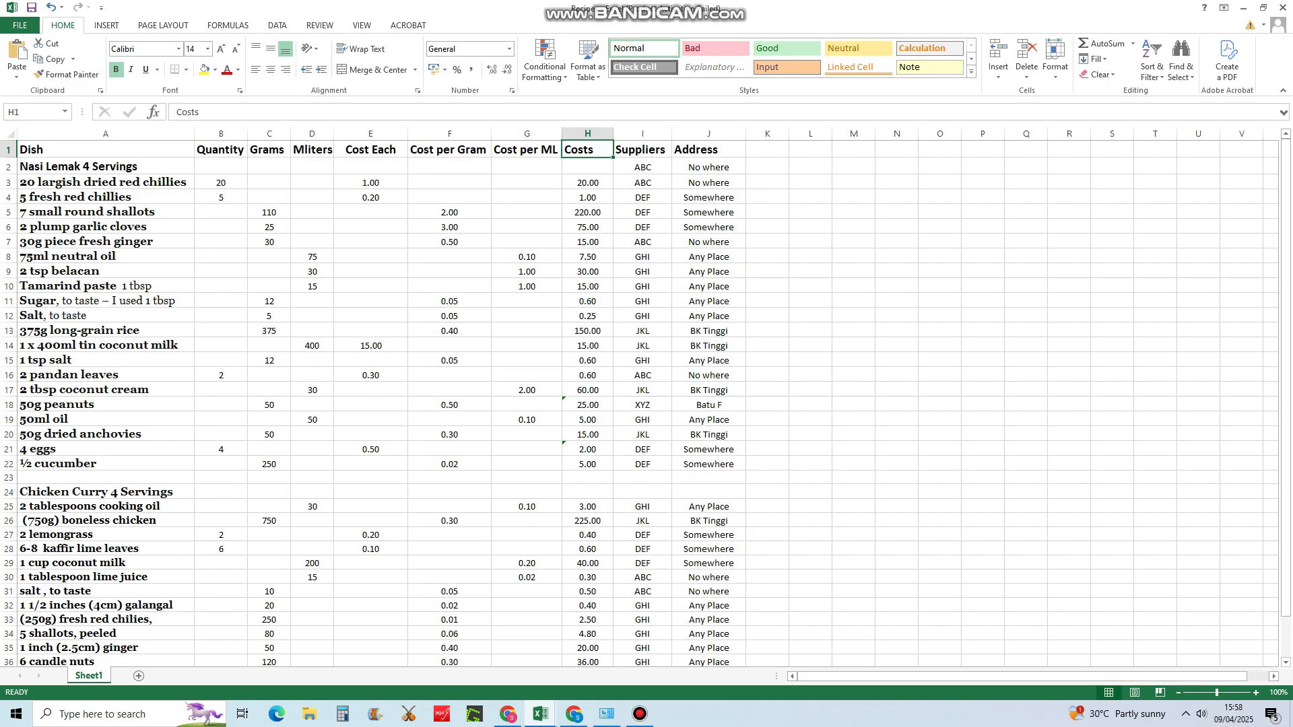
{"action": "left_click", "coordinate": [587, 477]}
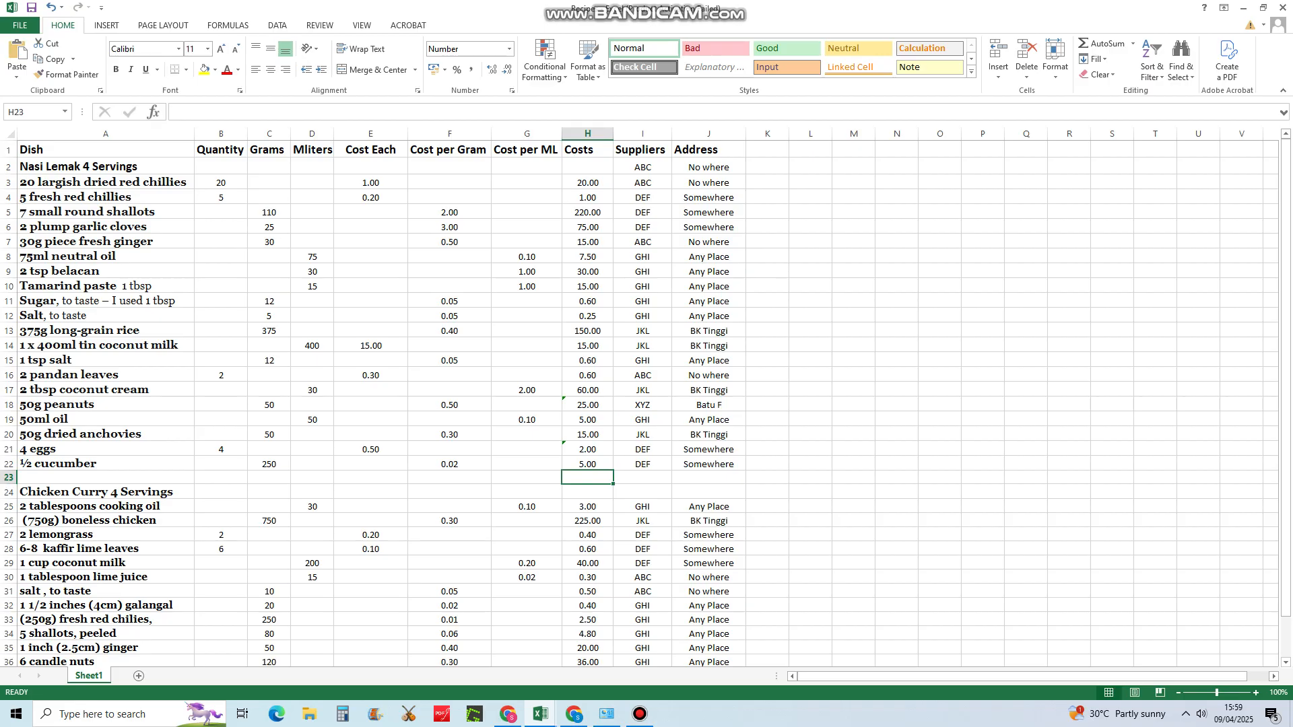
Examine the Suppliers and Address entries for the ingredients of both dishes
{"action": "left_click_drag", "start_coordinate": [642, 167], "coordinate": [643, 464]}
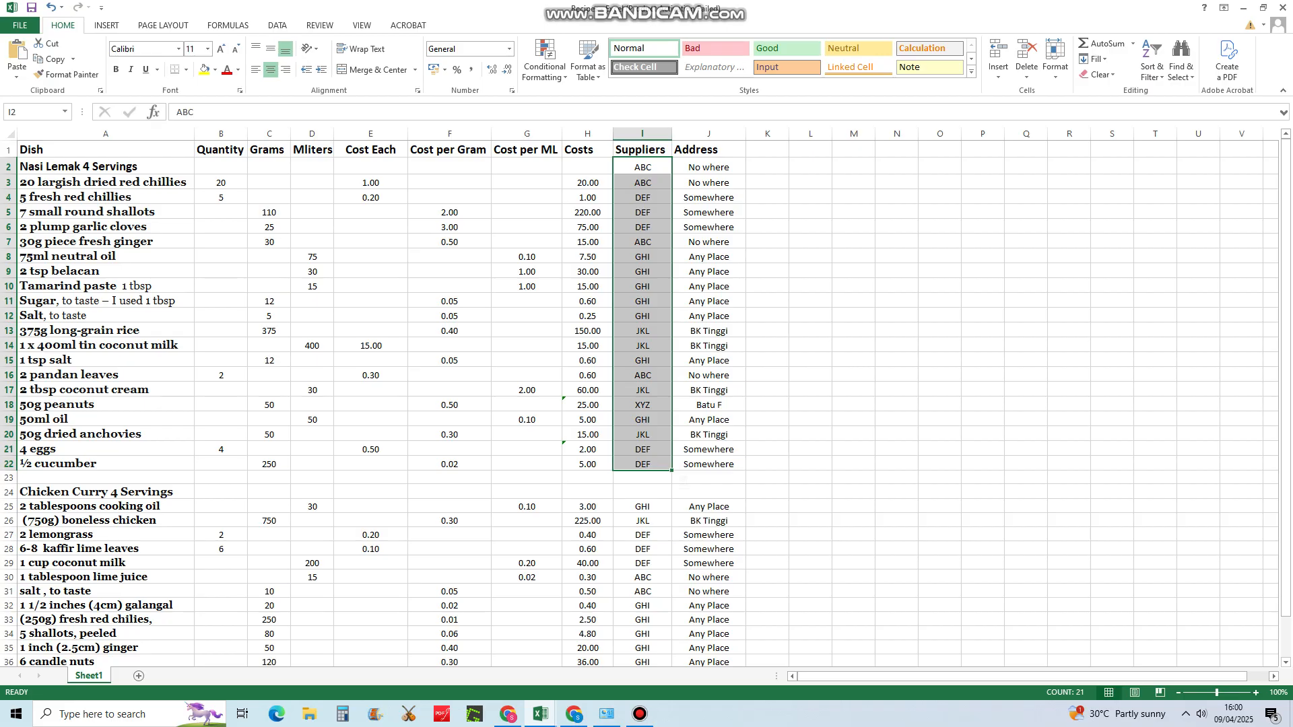
{"action": "left_click", "coordinate": [767, 315]}
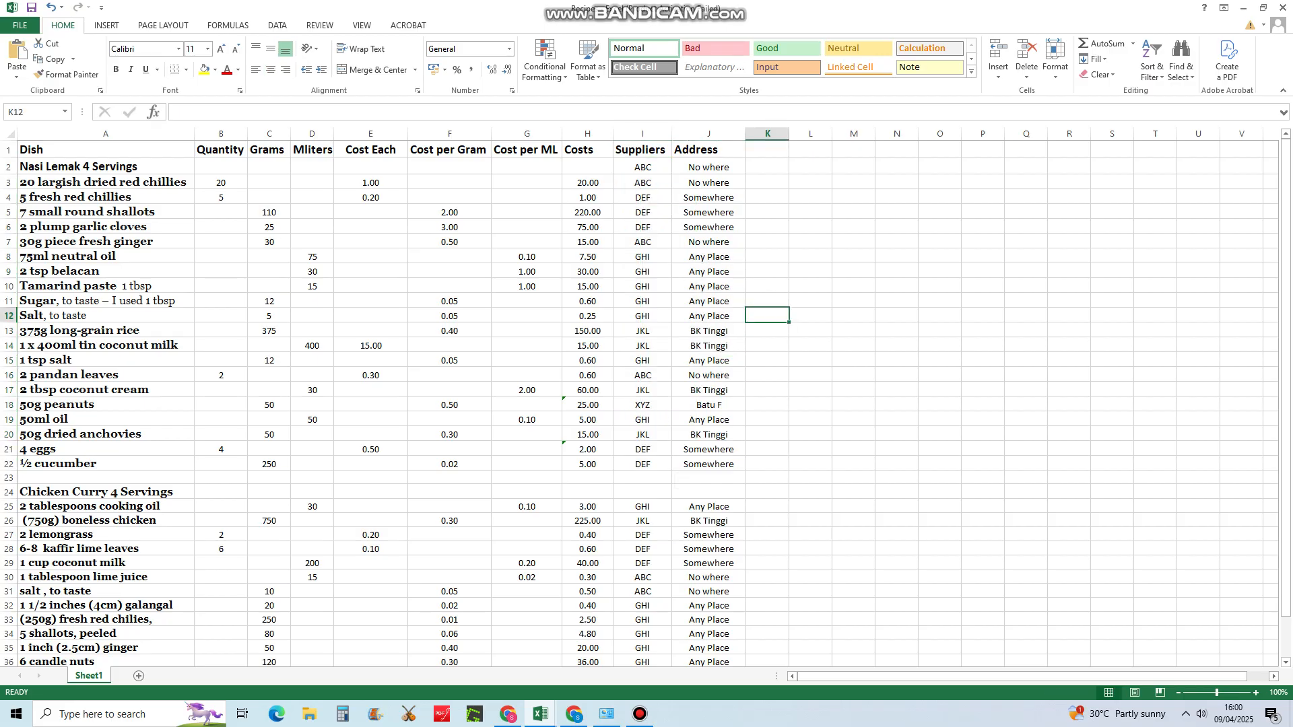
{"action": "scroll", "coordinate": [640, 402], "scroll_direction": "down", "scroll_amount": 1}
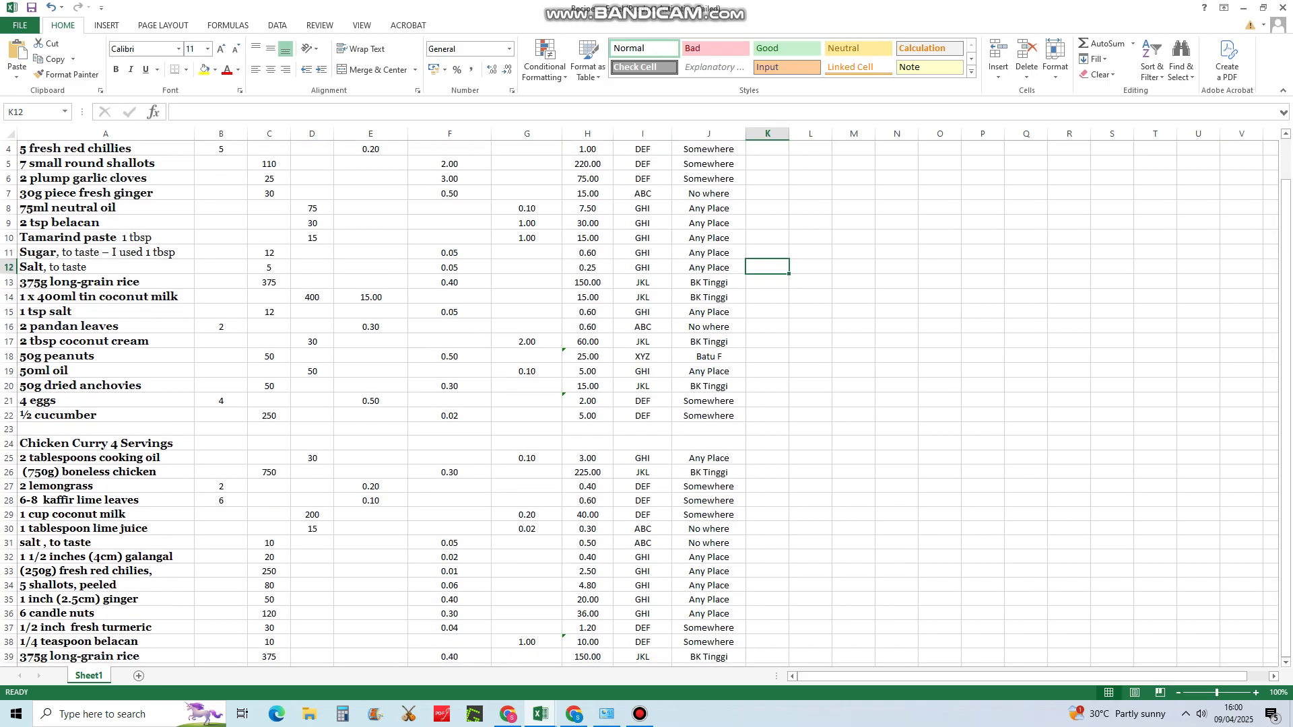
{"action": "scroll", "coordinate": [640, 402], "scroll_direction": "down", "scroll_amount": 7}
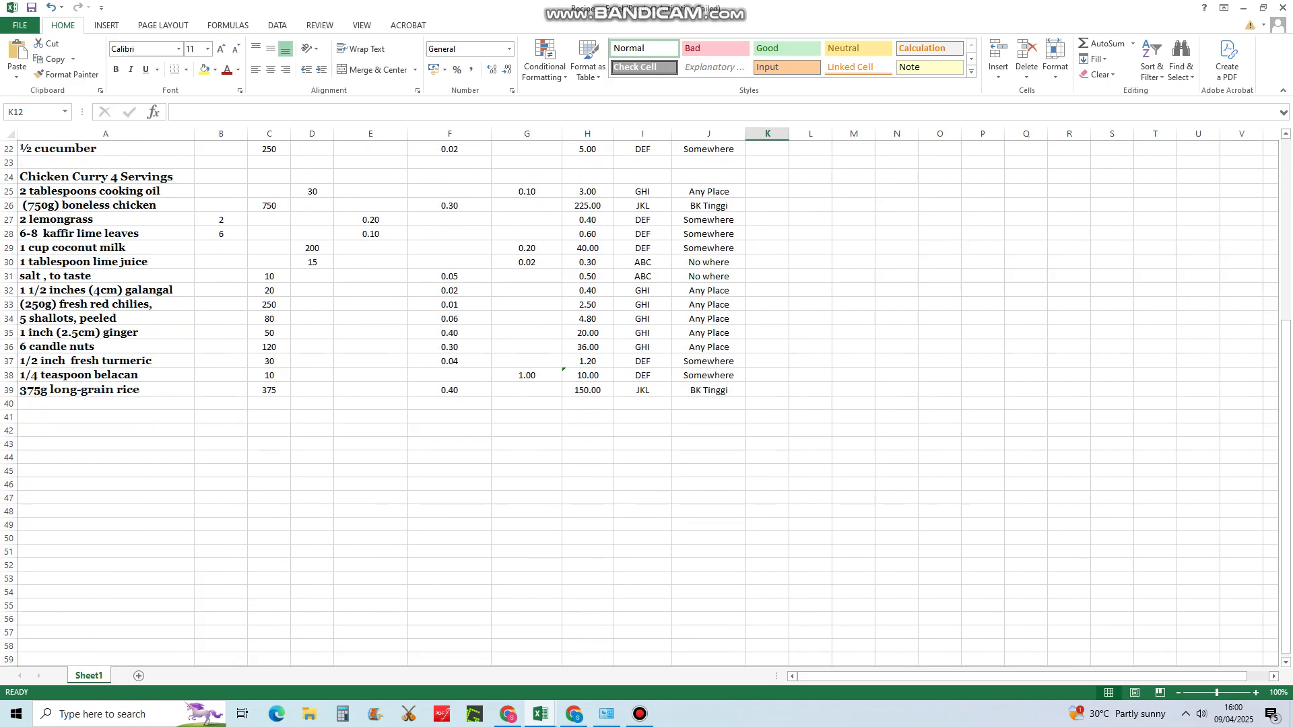
{"action": "scroll", "coordinate": [640, 402], "scroll_direction": "up", "scroll_amount": 1}
{"action": "scroll", "coordinate": [640, 402], "scroll_direction": "down", "scroll_amount": 3}
{"action": "scroll", "coordinate": [640, 402], "scroll_direction": "up", "scroll_amount": 4}
{"action": "scroll", "coordinate": [640, 402], "scroll_direction": "up", "scroll_amount": 5}
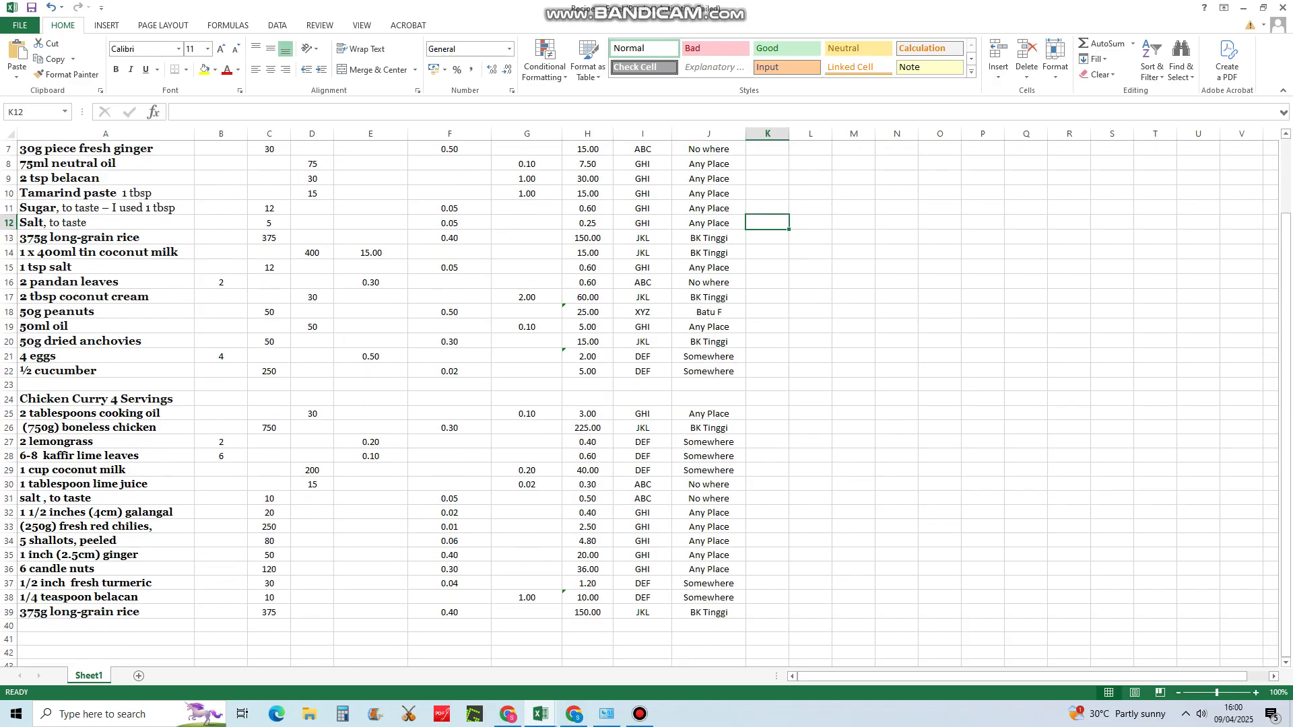
{"action": "scroll", "coordinate": [640, 402], "scroll_direction": "up", "scroll_amount": 2}
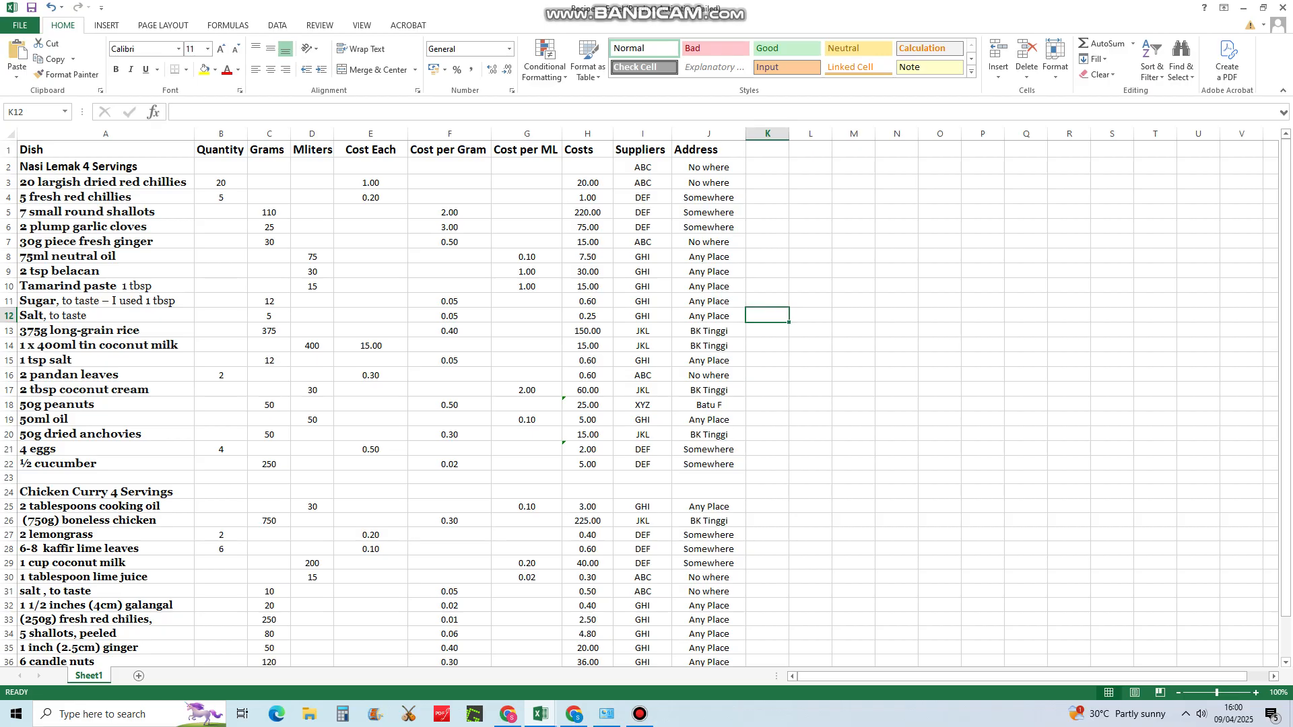
{"action": "left_click", "coordinate": [642, 166]}
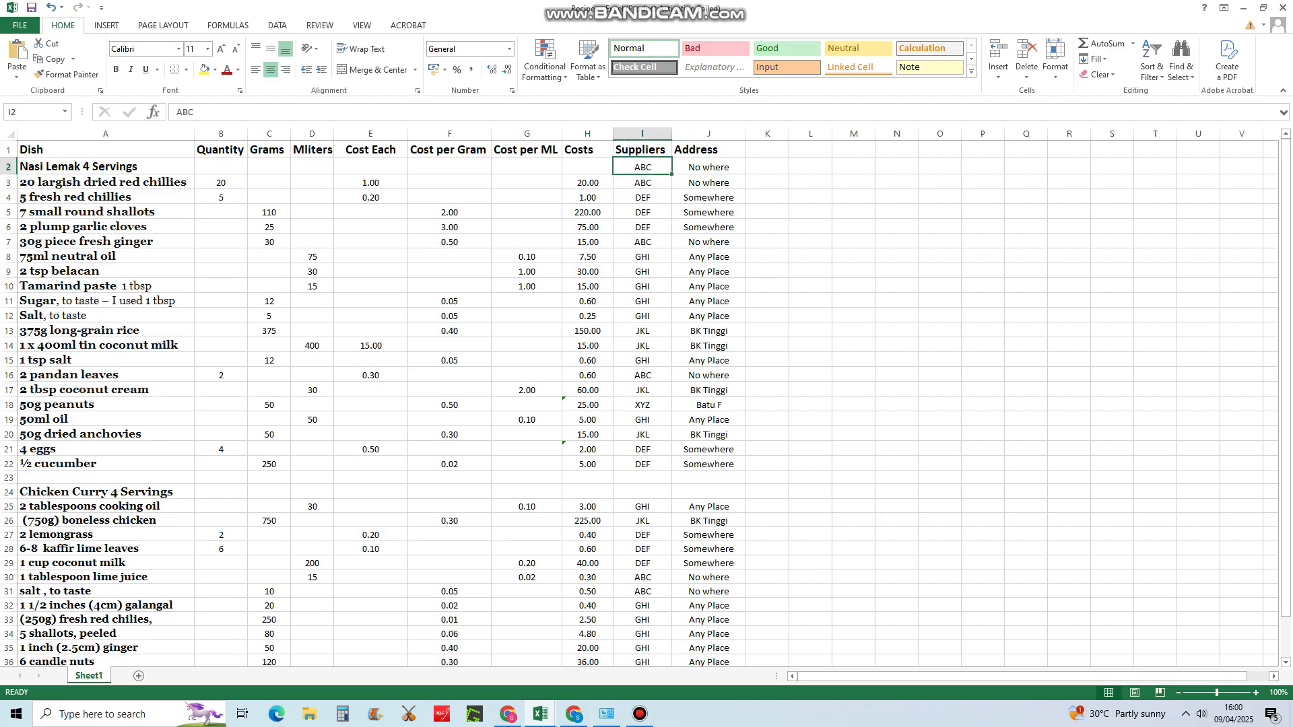
{"action": "left_click", "coordinate": [709, 167]}
{"action": "left_click", "coordinate": [767, 166]}
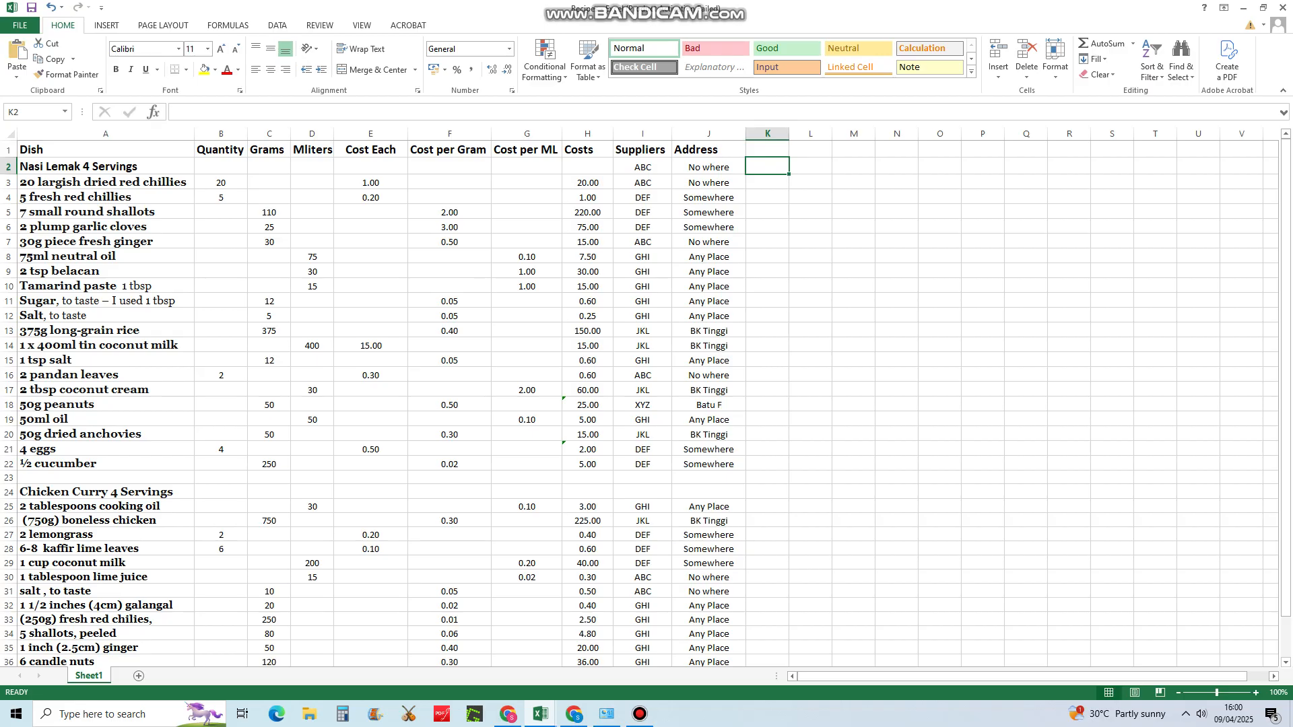
{"action": "left_click", "coordinate": [810, 166]}
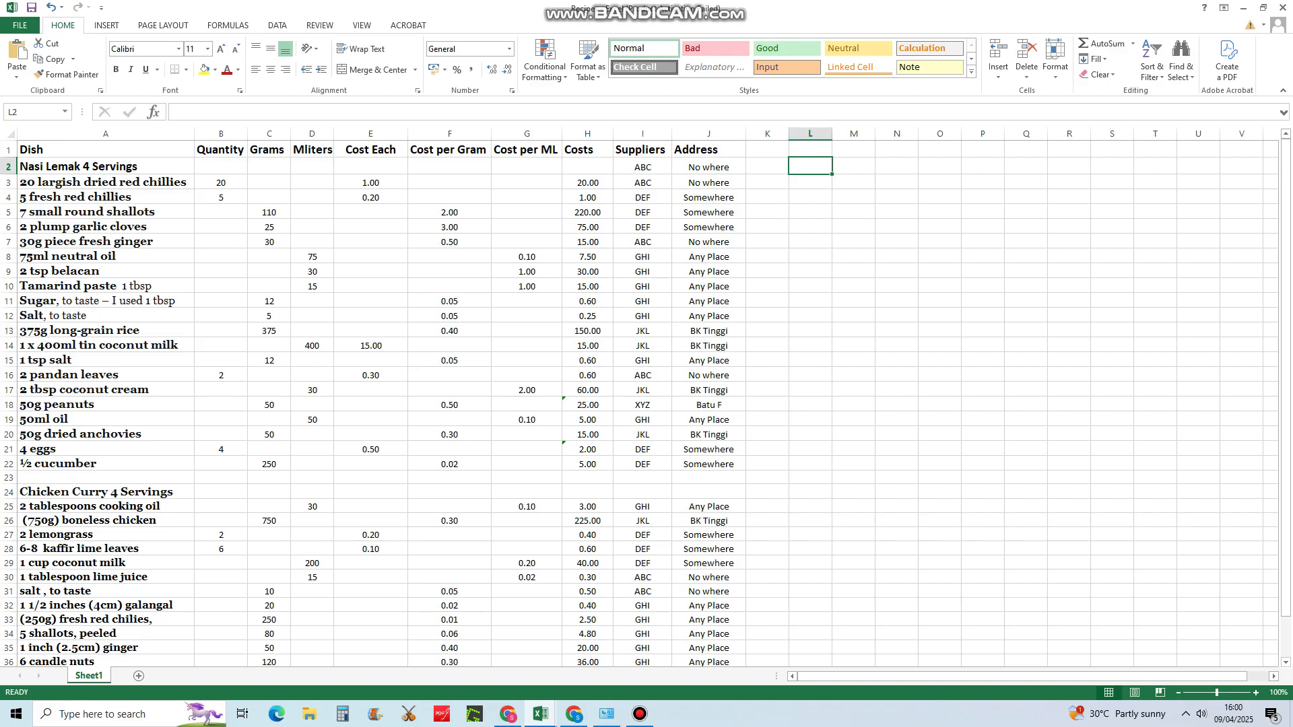
Switch to the Canteens workbook and examine the canteen names with their NL and CC order entries in columns D and E
{"action": "mouse_move", "coordinate": [540, 714]}
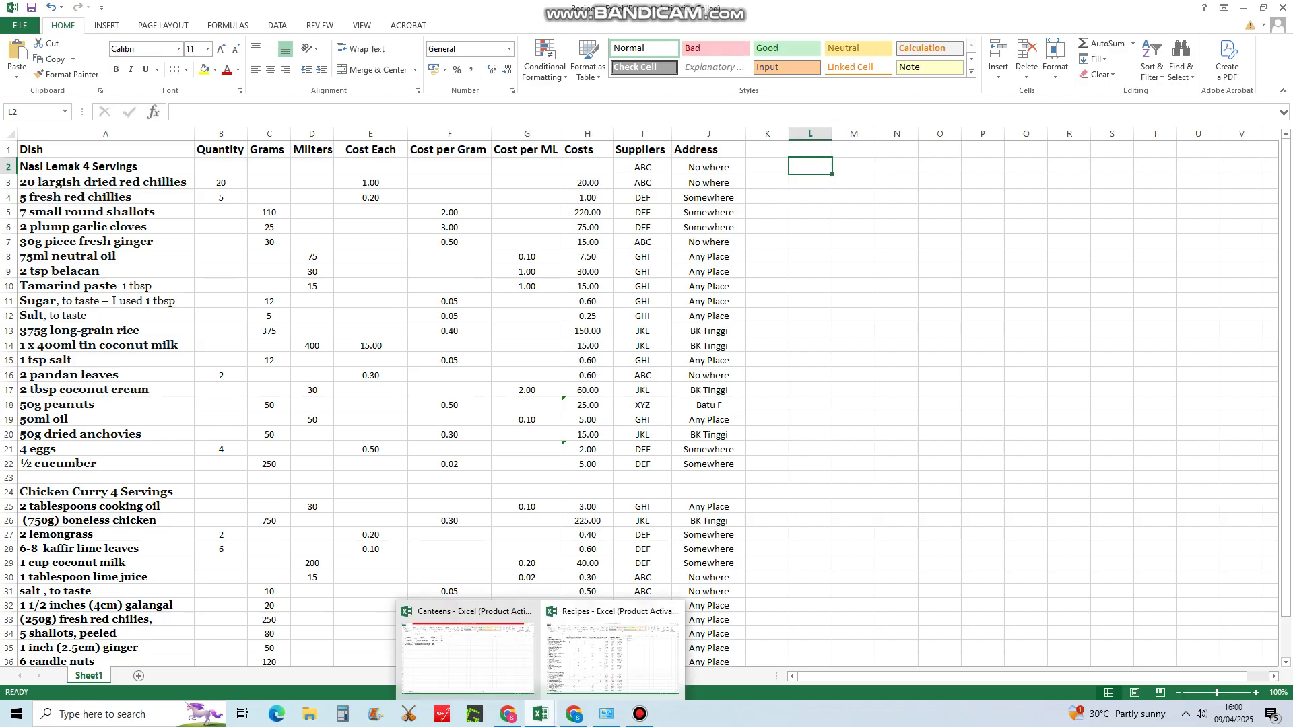
{"action": "left_click", "coordinate": [468, 650]}
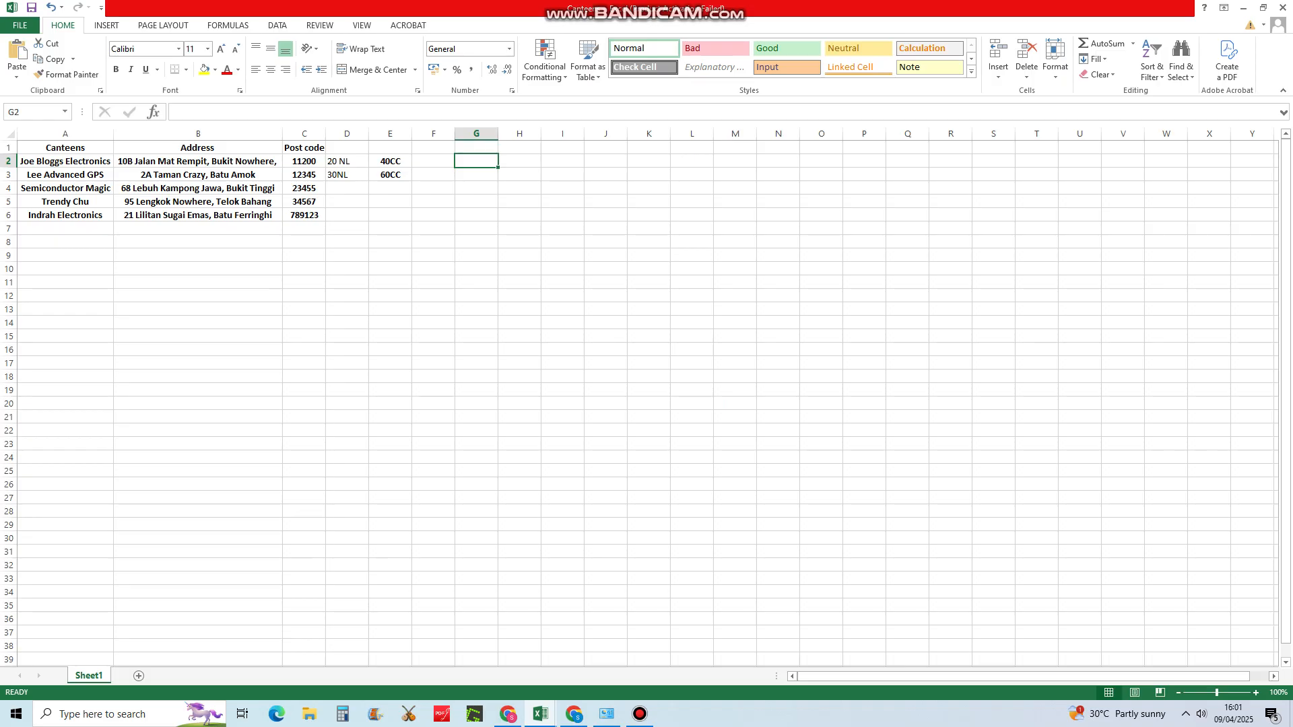
{"action": "left_click", "coordinate": [347, 160]}
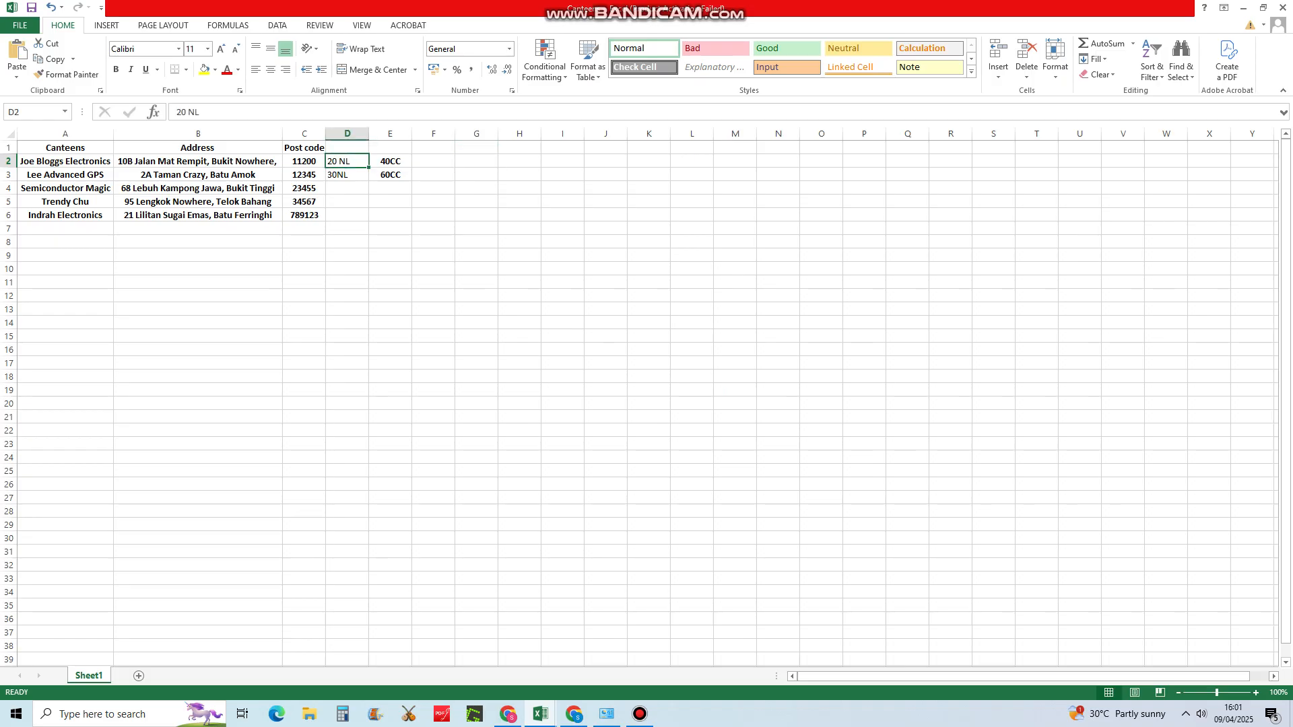
{"action": "left_click", "coordinate": [65, 161]}
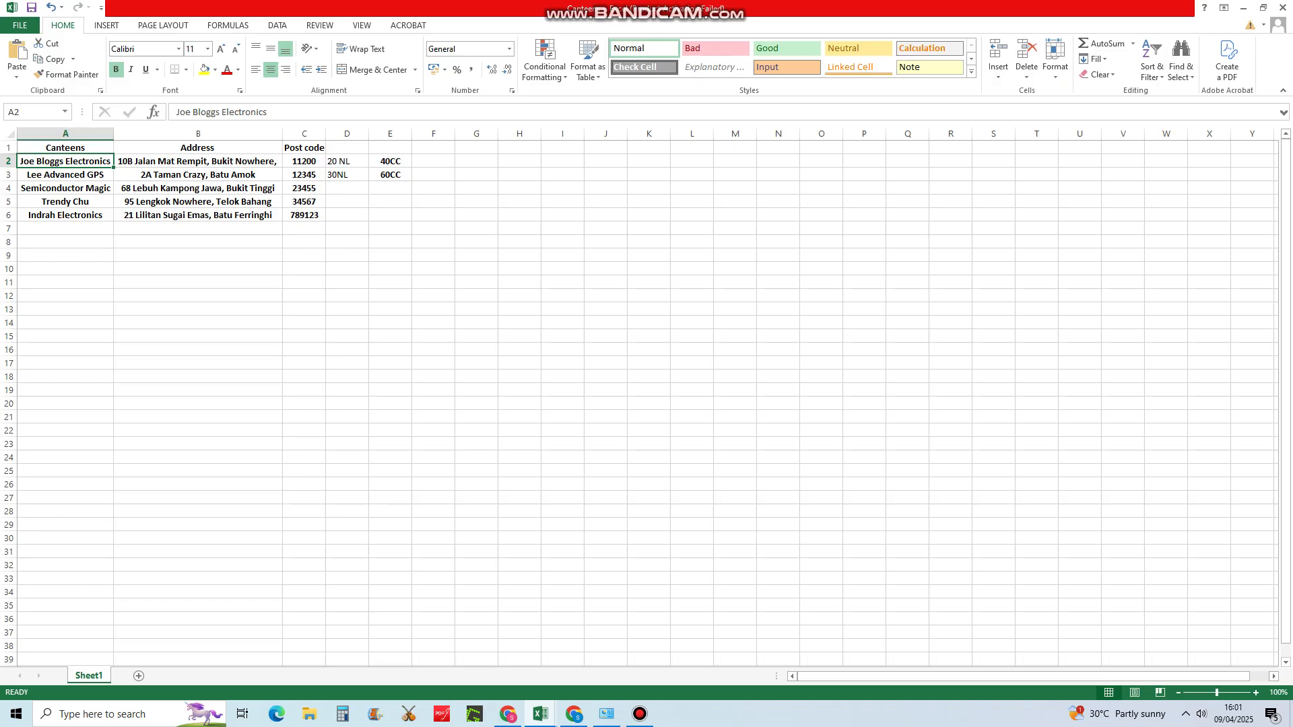
{"action": "left_click", "coordinate": [347, 161]}
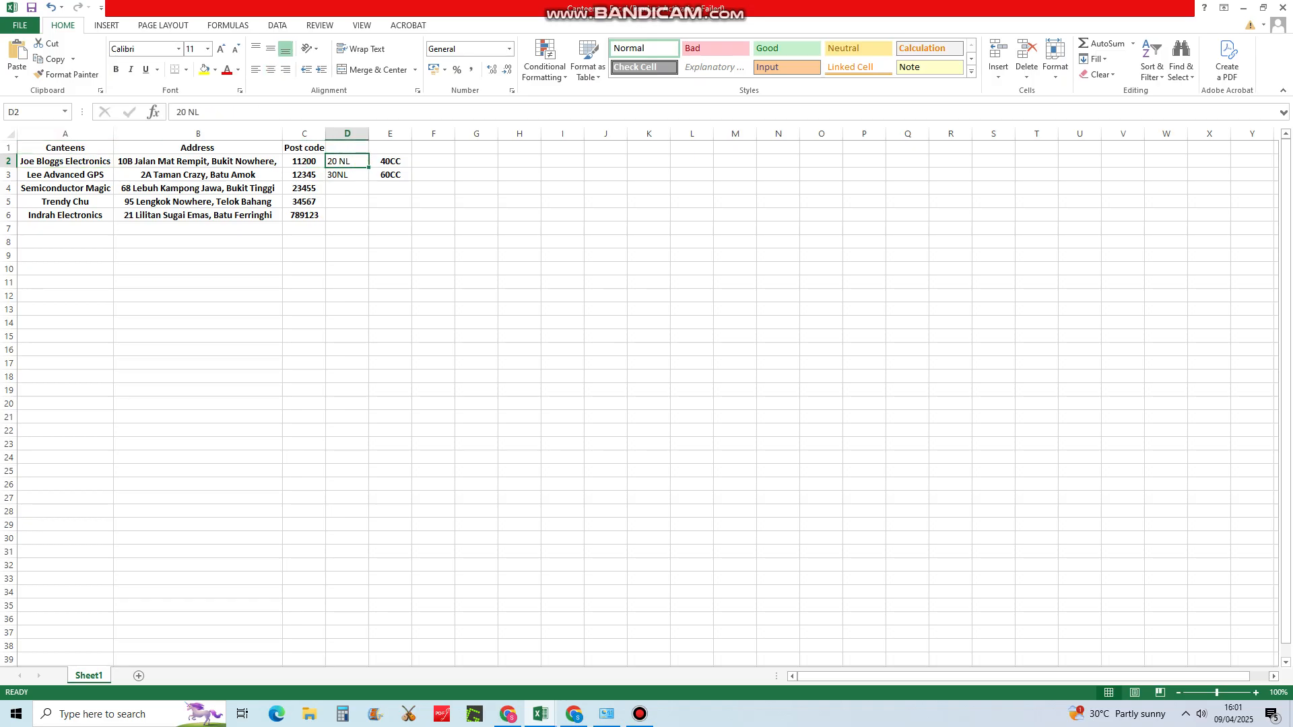
{"action": "left_click", "coordinate": [390, 161]}
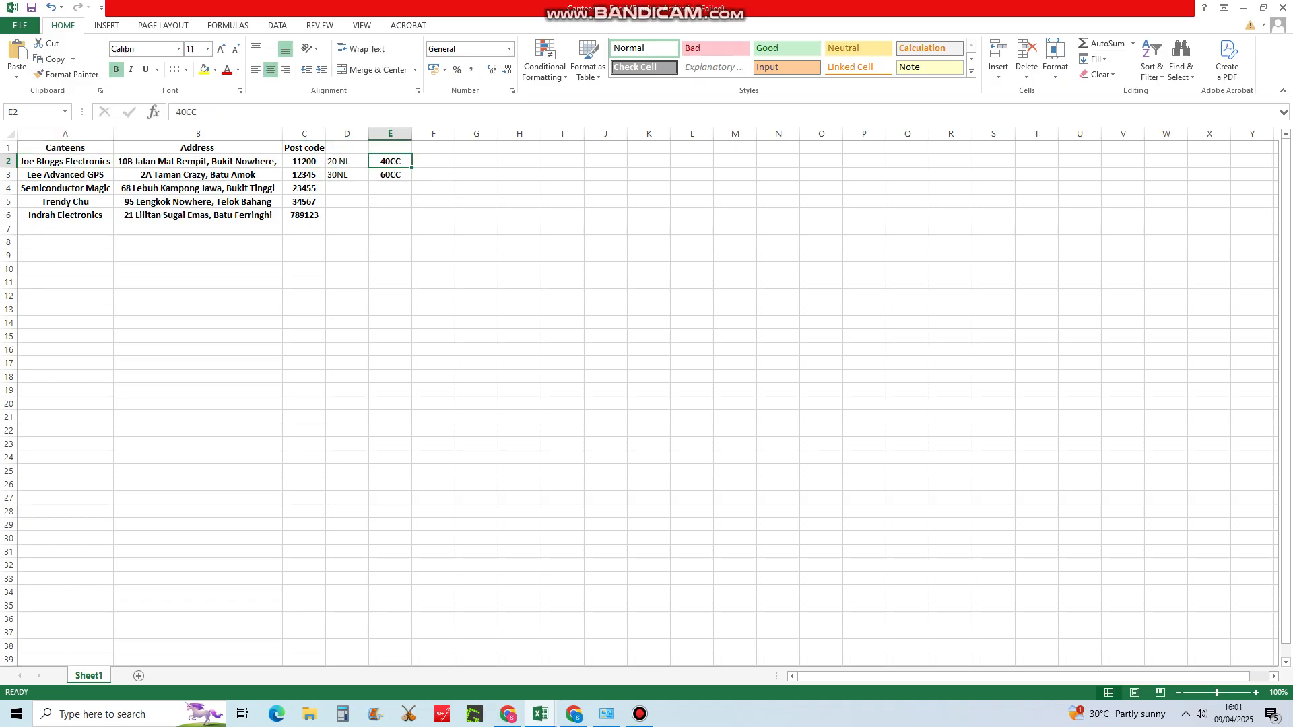
{"action": "left_click", "coordinate": [347, 175]}
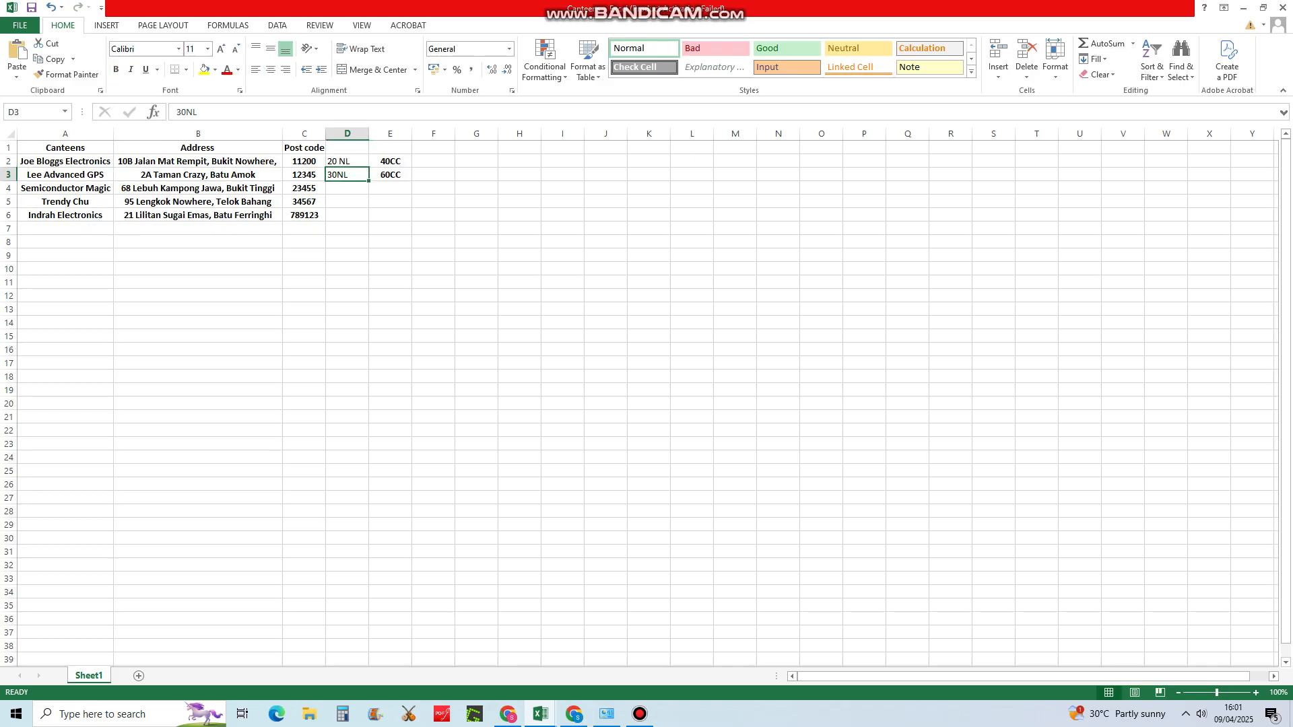
{"action": "left_click", "coordinate": [390, 174]}
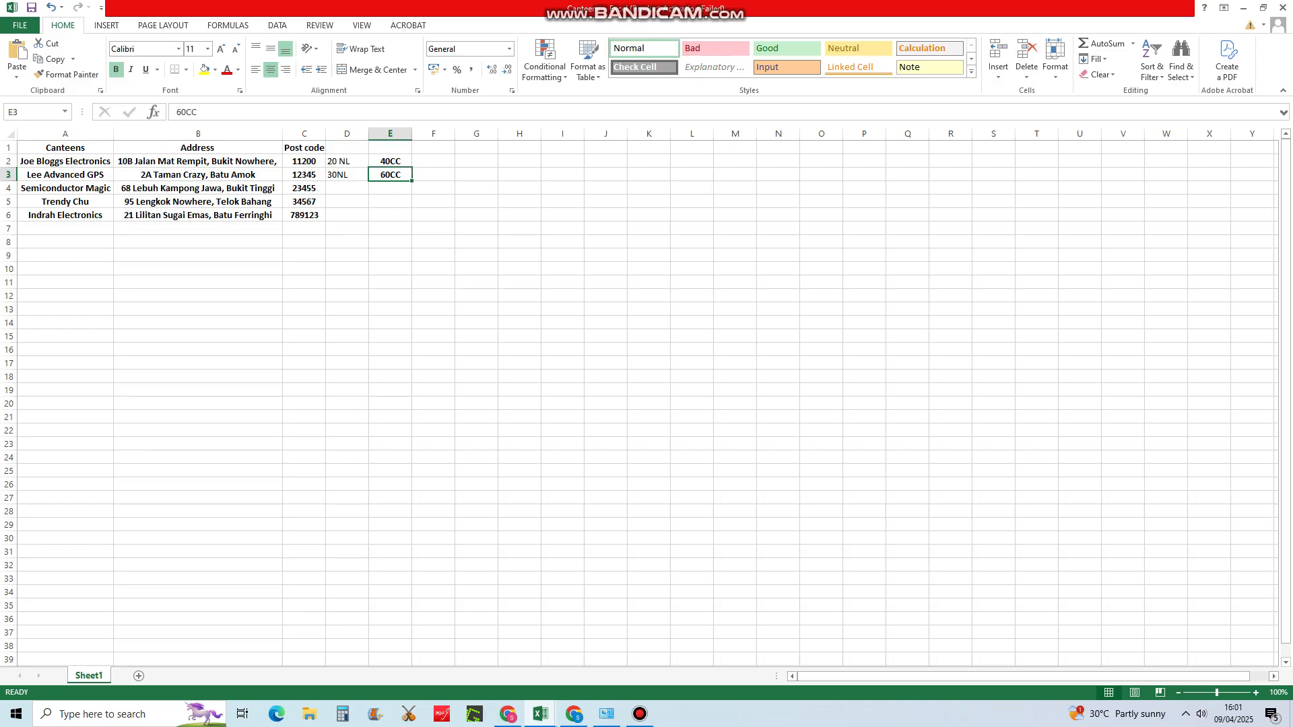
{"action": "left_click", "coordinate": [65, 161]}
{"action": "left_click", "coordinate": [65, 188]}
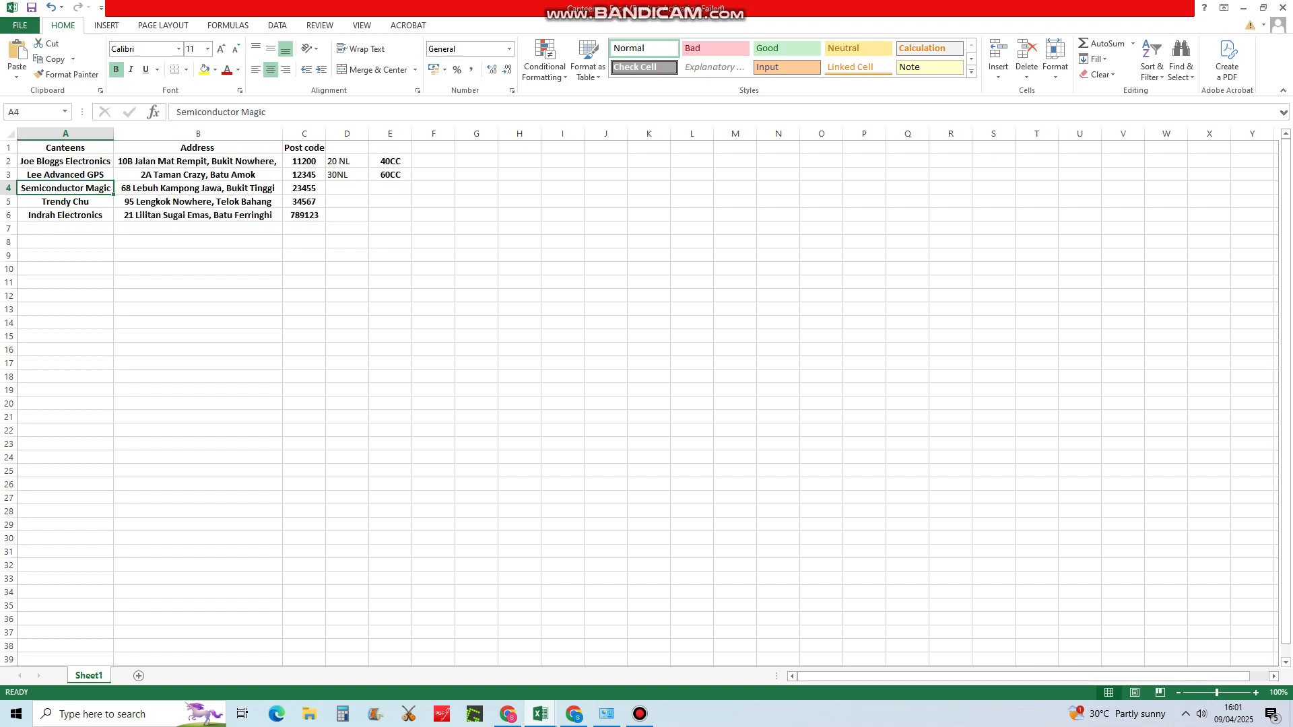
Enter an order of 100NL for the Trendy Chu canteen in column D
{"action": "left_click", "coordinate": [65, 174]}
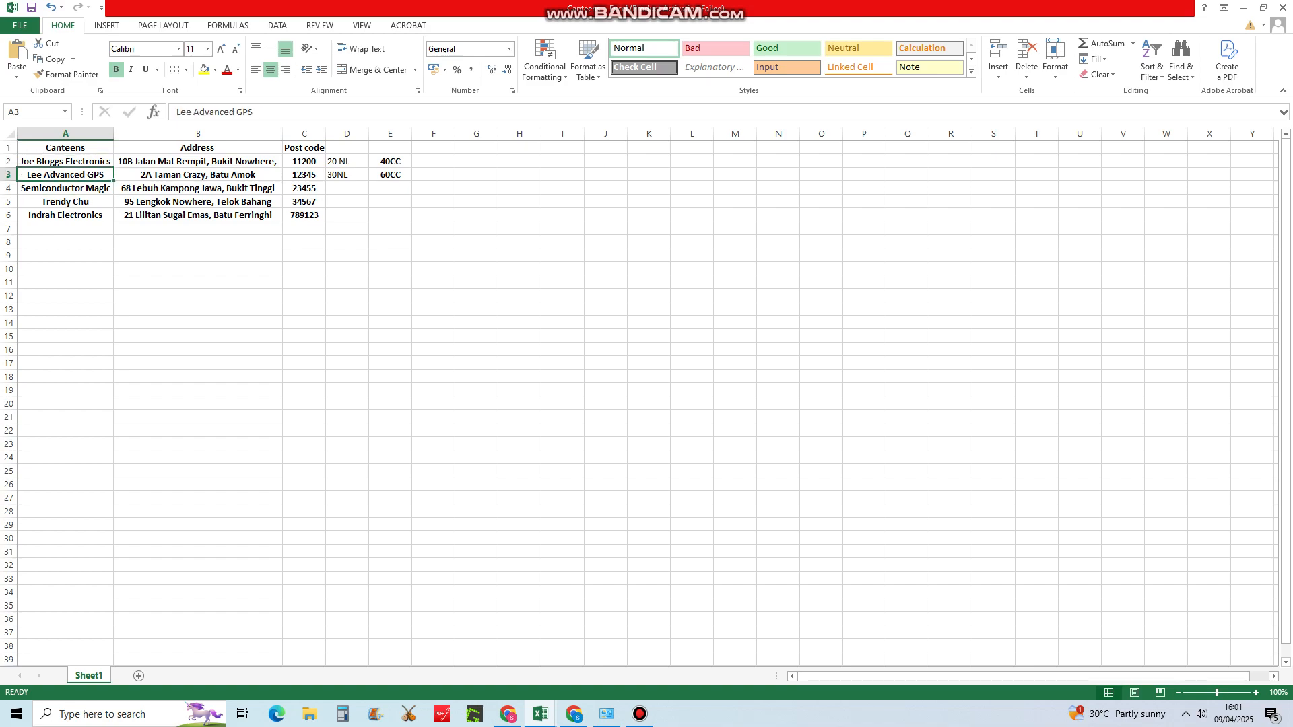
{"action": "left_click", "coordinate": [66, 202]}
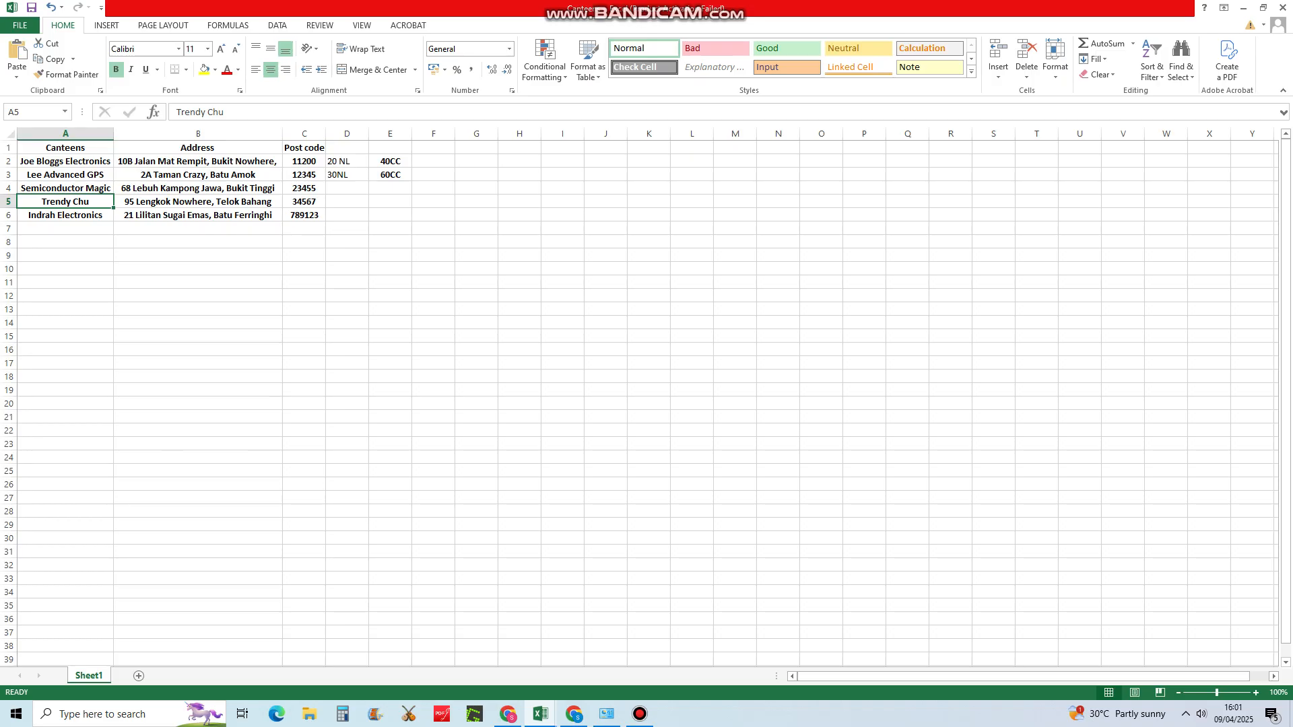
{"action": "left_click", "coordinate": [347, 201]}
{"action": "type", "text": "1"}
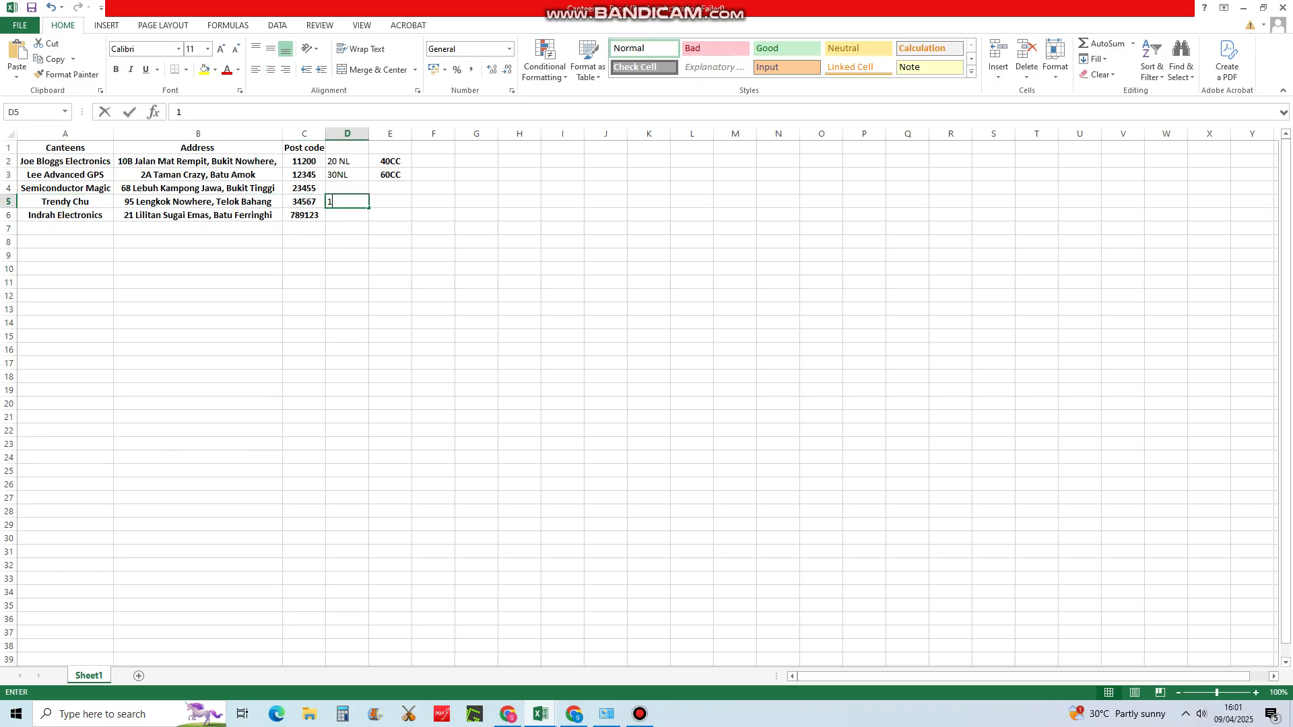
{"action": "type", "text": "00NL"}
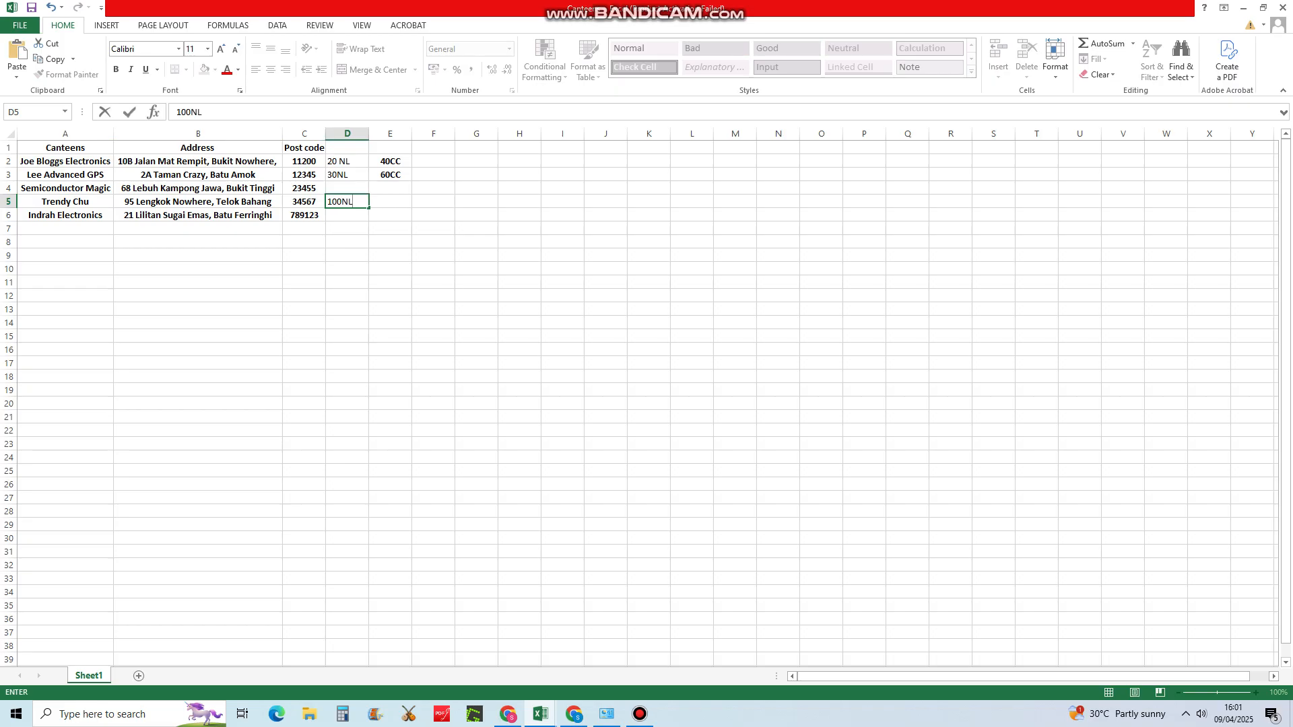
{"action": "key", "text": "Return"}
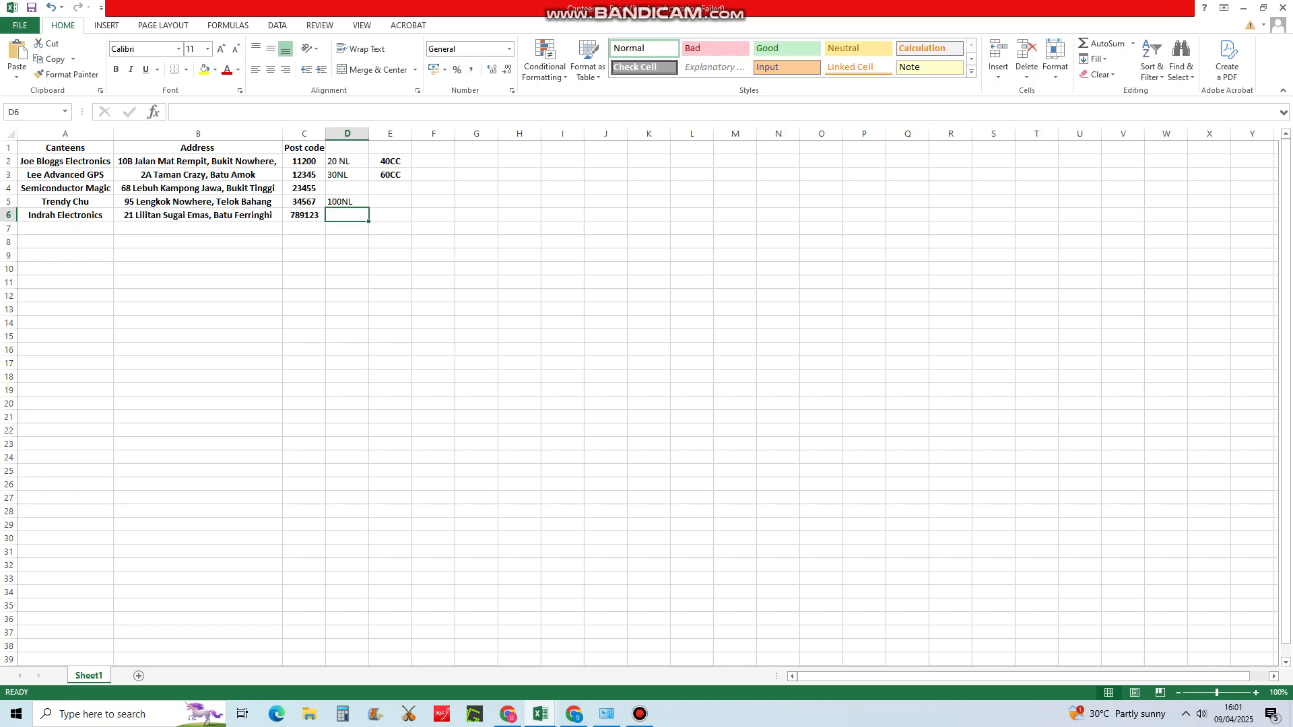
{"action": "left_click", "coordinate": [433, 202]}
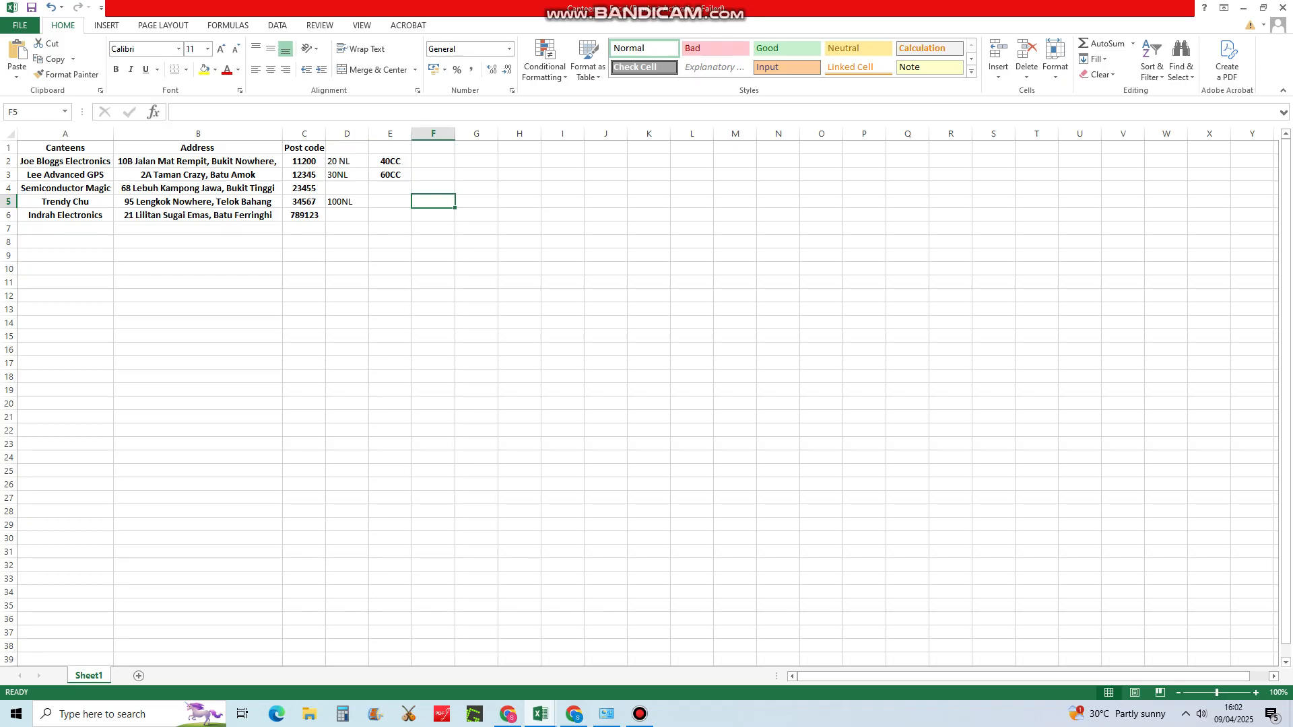
{"action": "left_click", "coordinate": [476, 201]}
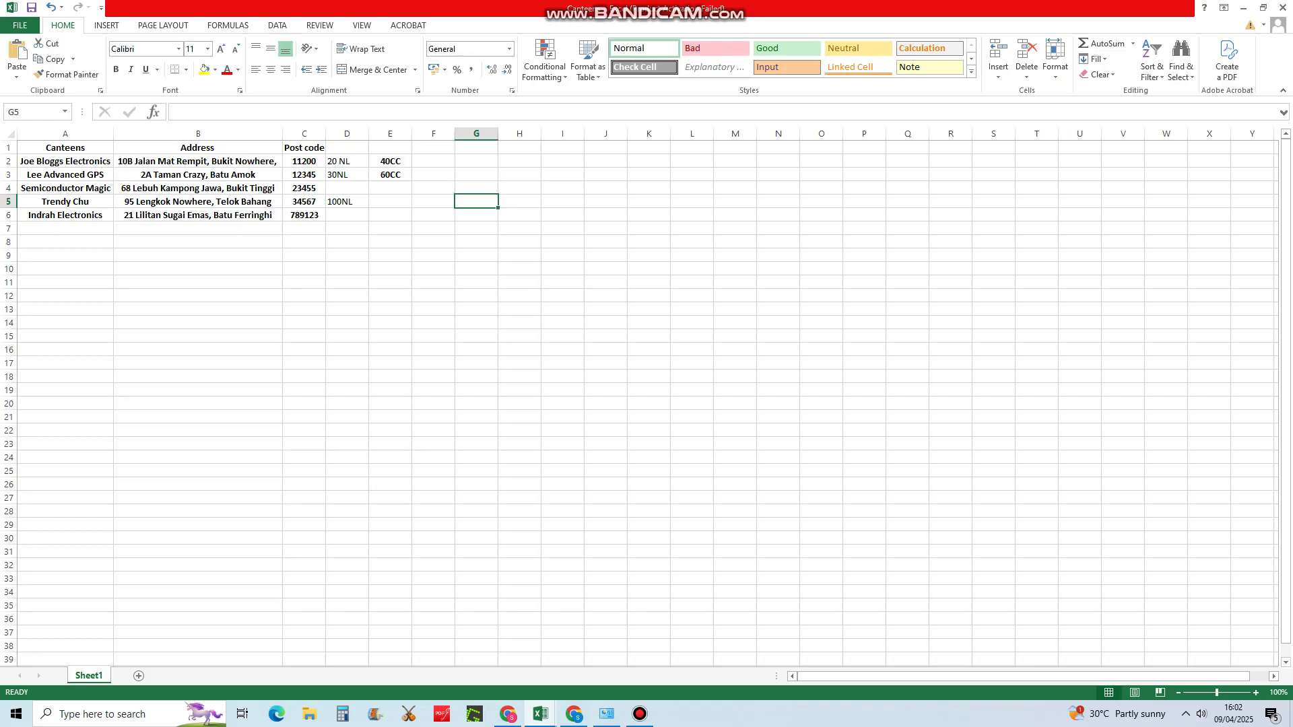
{"action": "key", "text": "Home"}
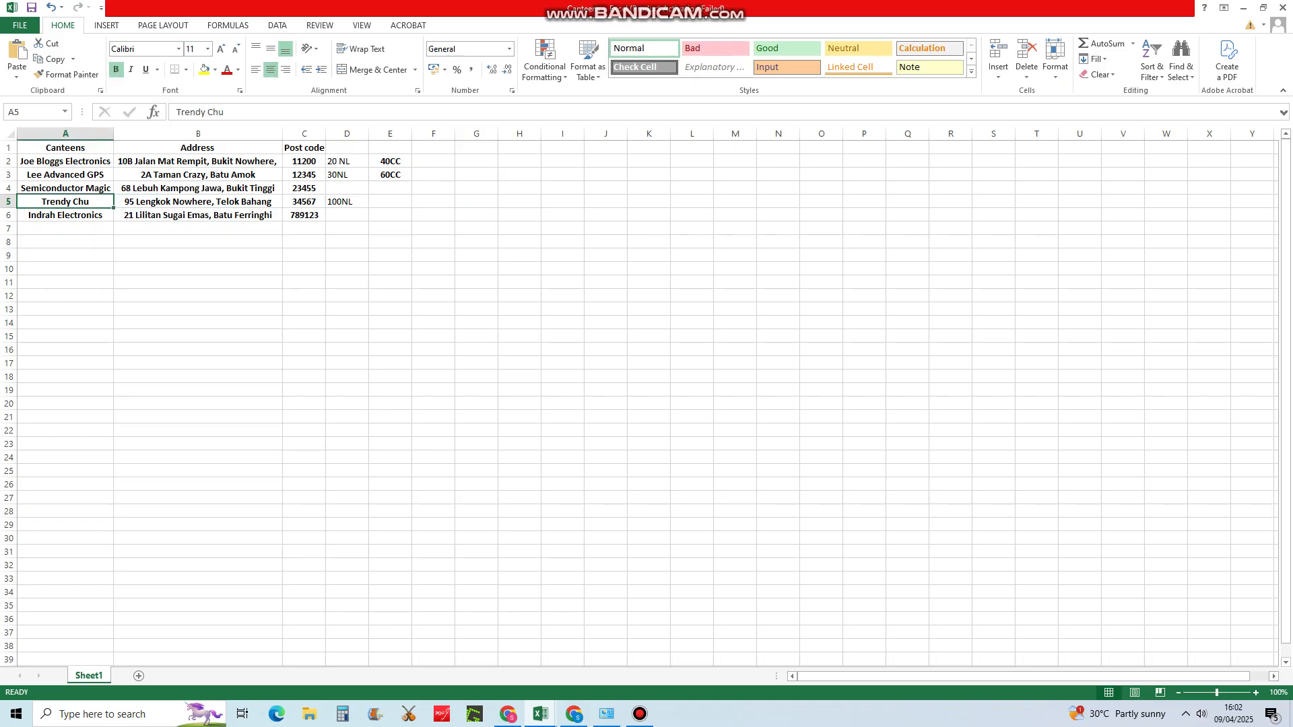
{"action": "left_click", "coordinate": [476, 201]}
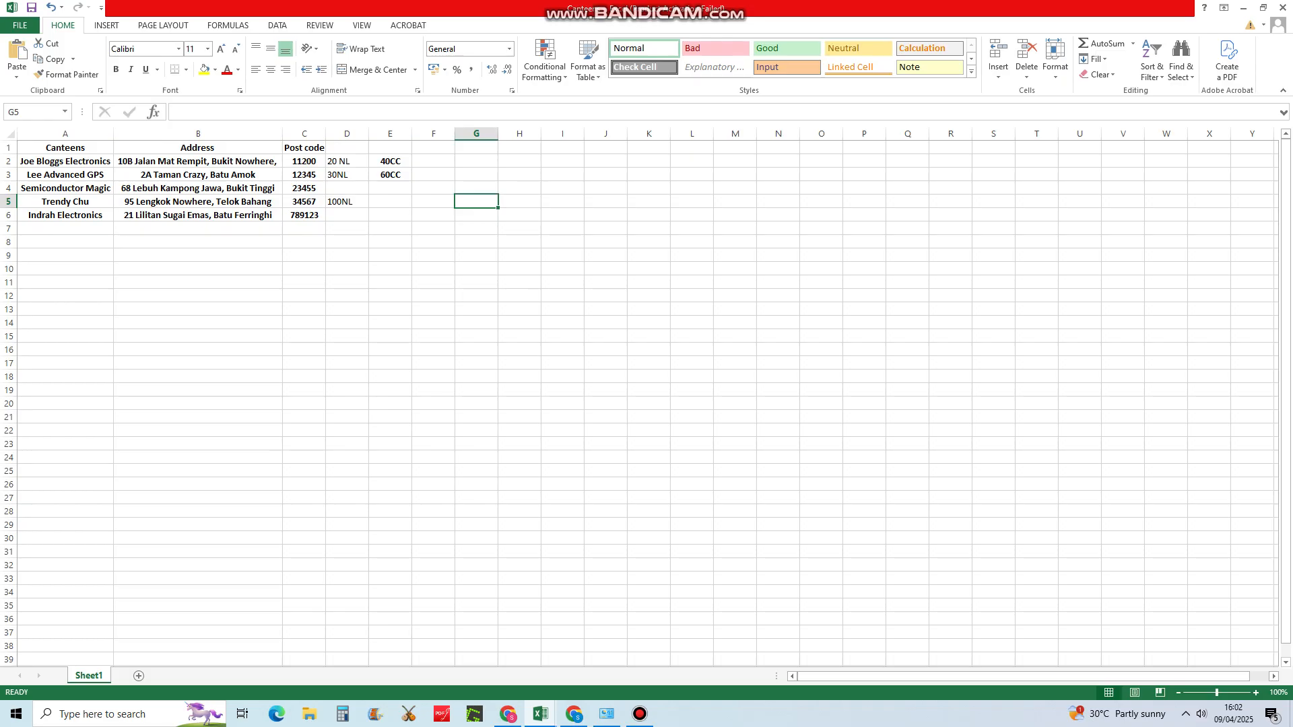
{"action": "key", "text": "Left"}
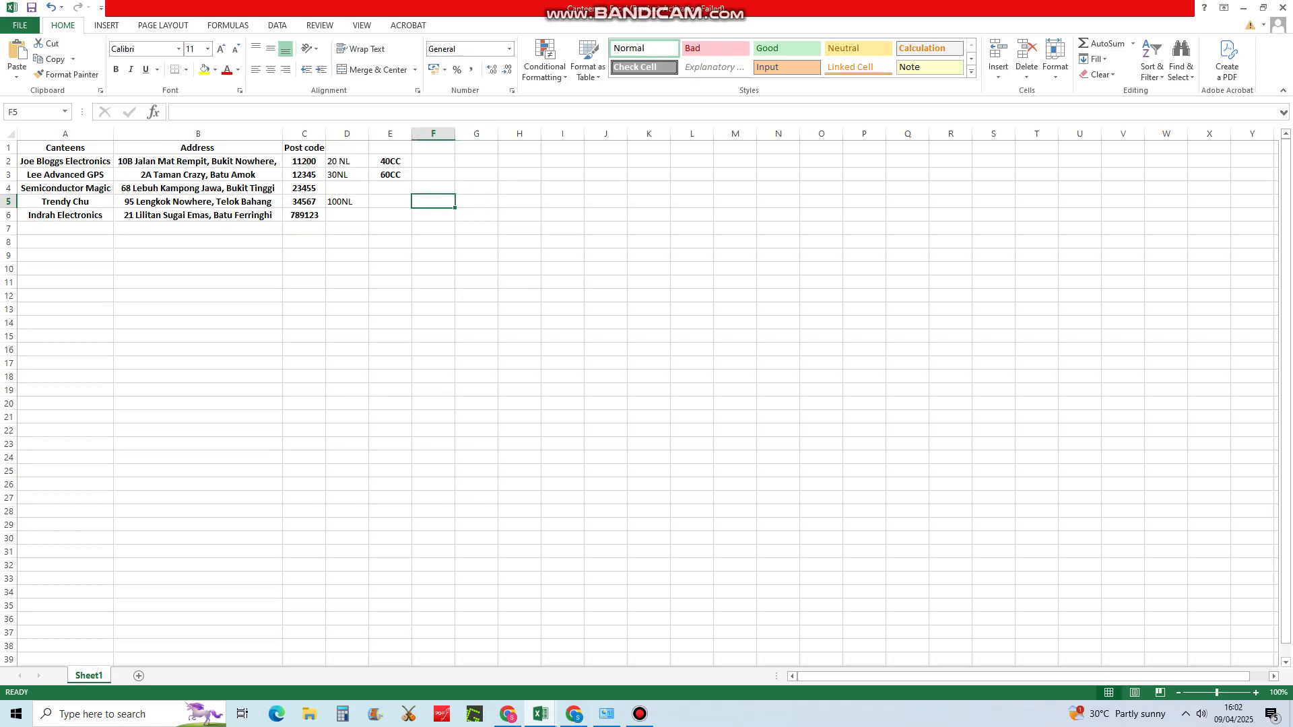
{"action": "key", "text": "Right"}
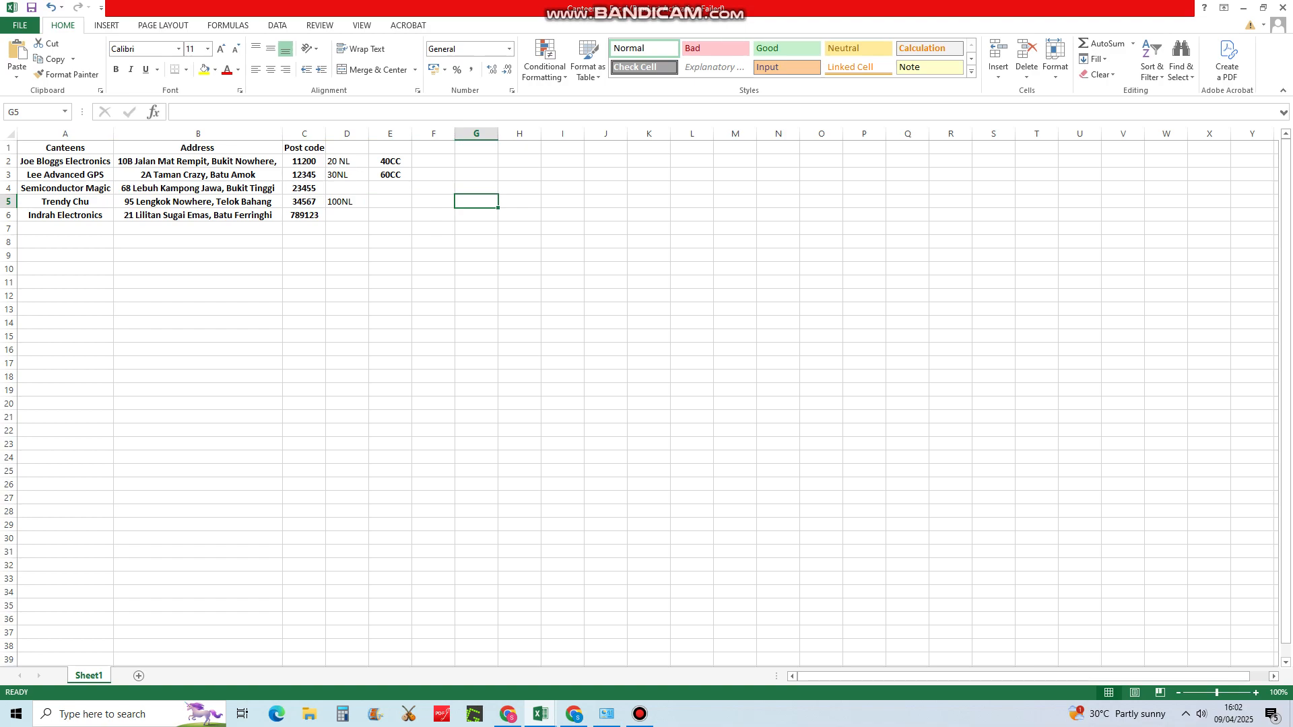
{"action": "key", "text": "Home"}
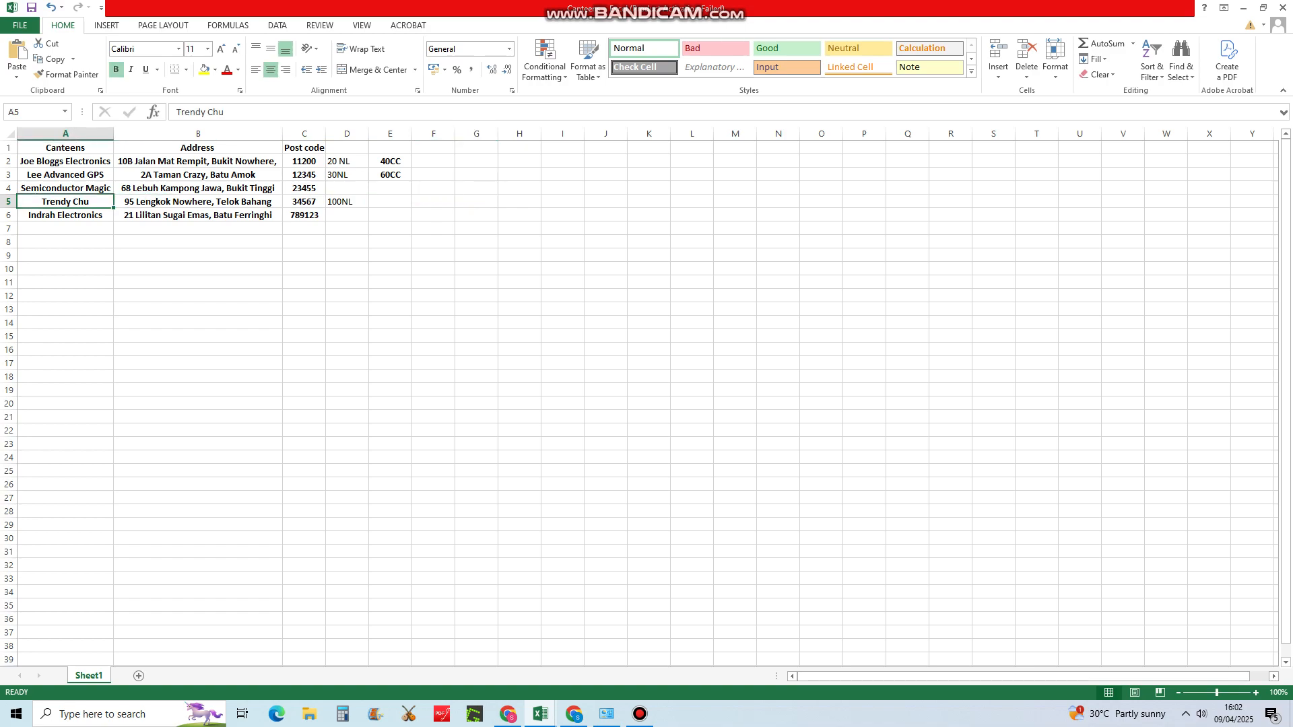
{"action": "mouse_move", "coordinate": [540, 714]}
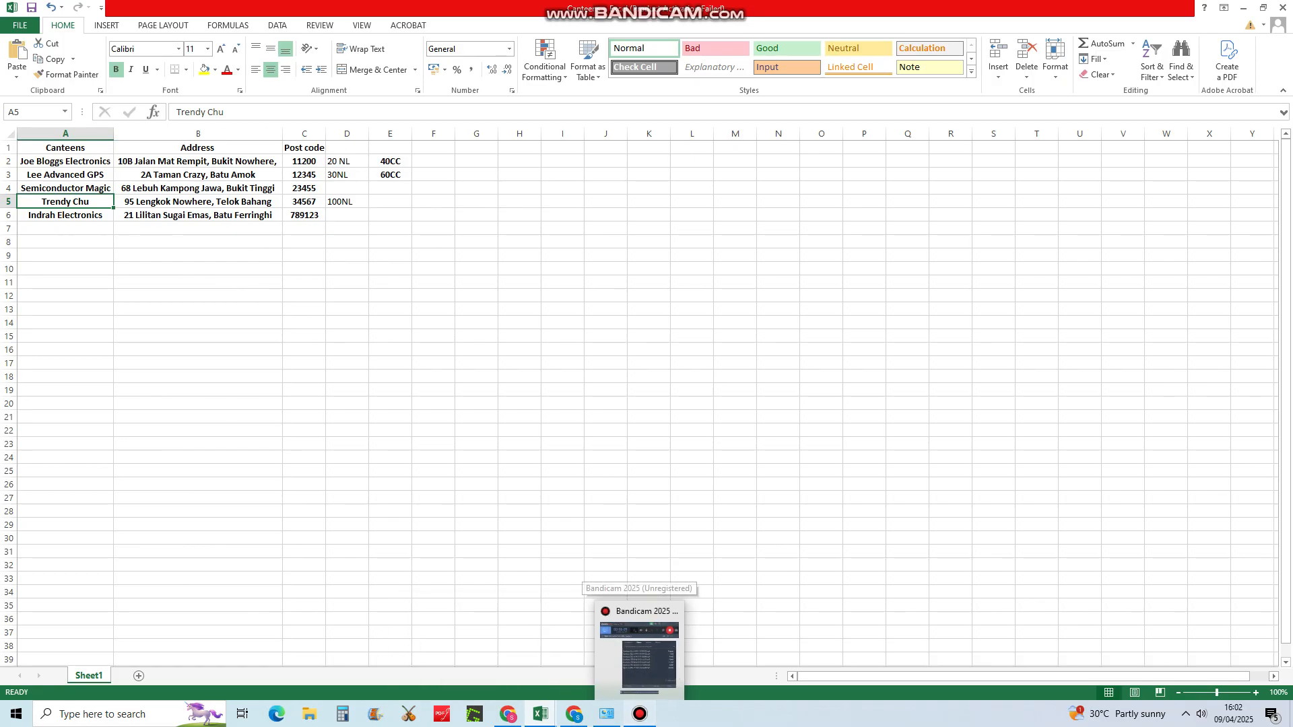
{"action": "left_click", "coordinate": [638, 647]}
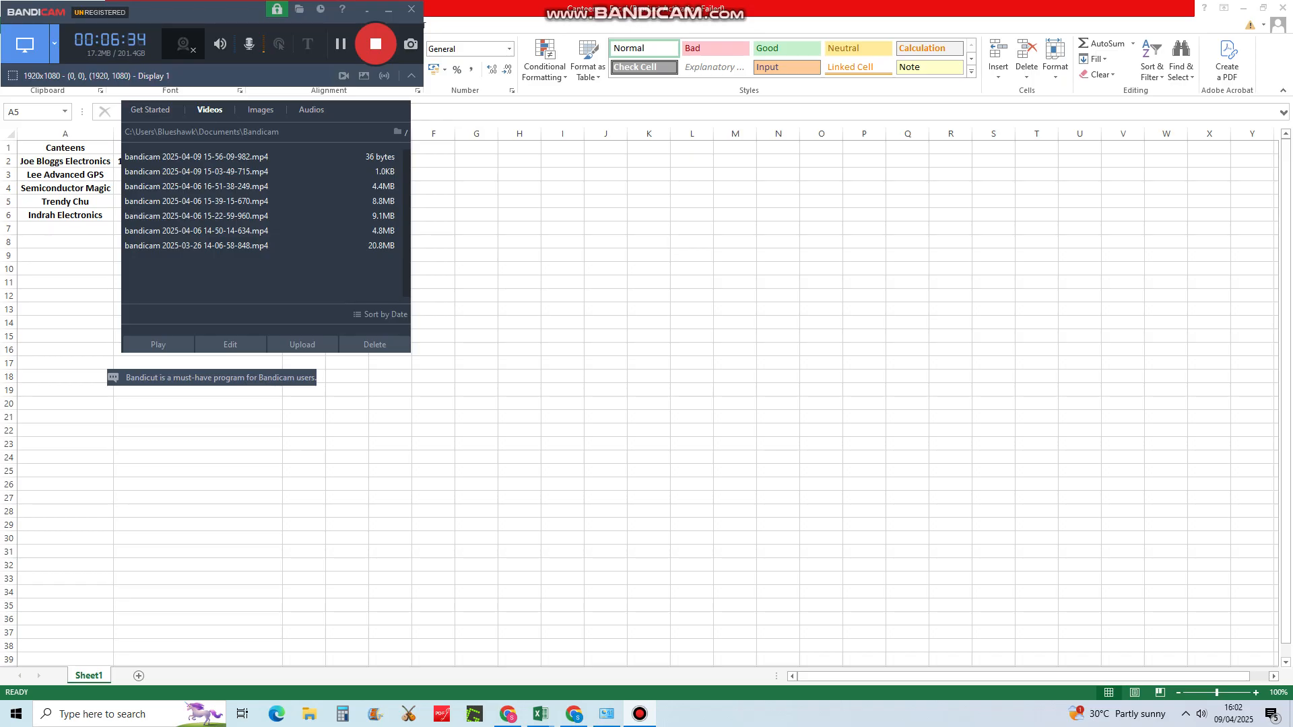
Switch to the Recipes workbook and examine the Grams entry for the ½ cucumber of the Nasi Lemak dish
{"action": "mouse_move", "coordinate": [541, 714]}
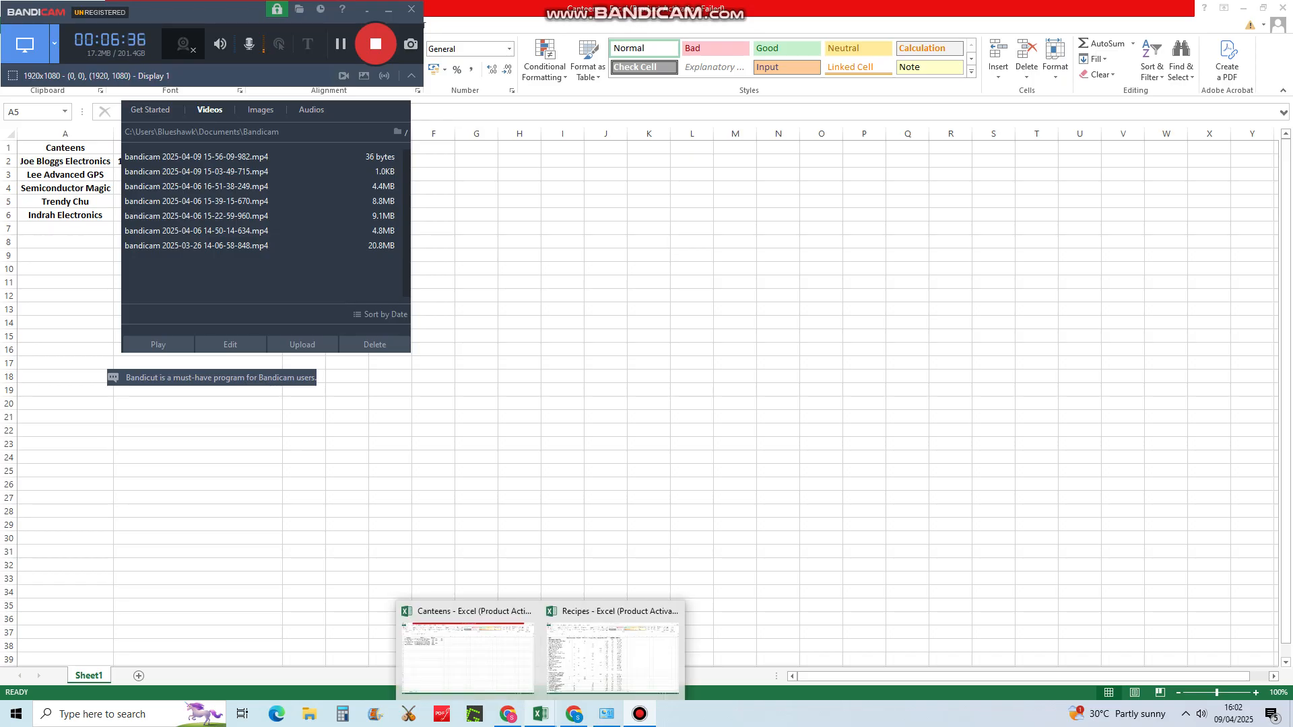
{"action": "left_click", "coordinate": [611, 657]}
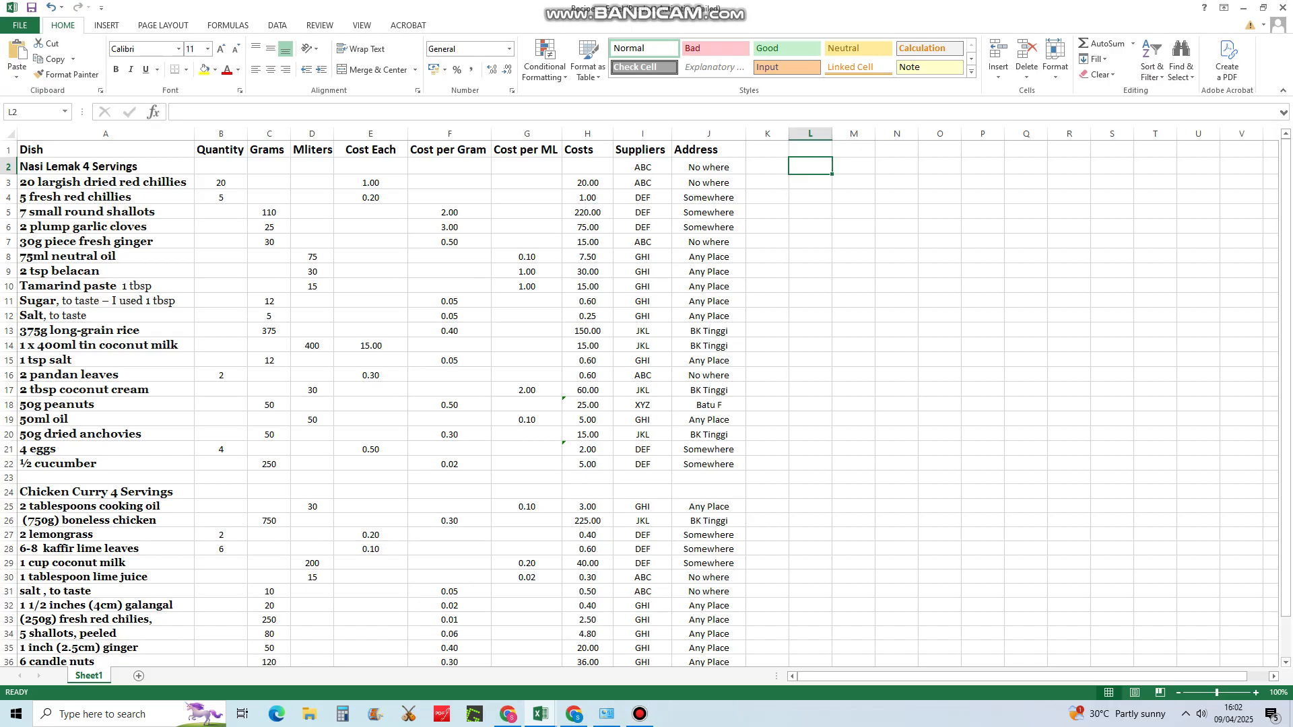
{"action": "left_click", "coordinate": [106, 464]}
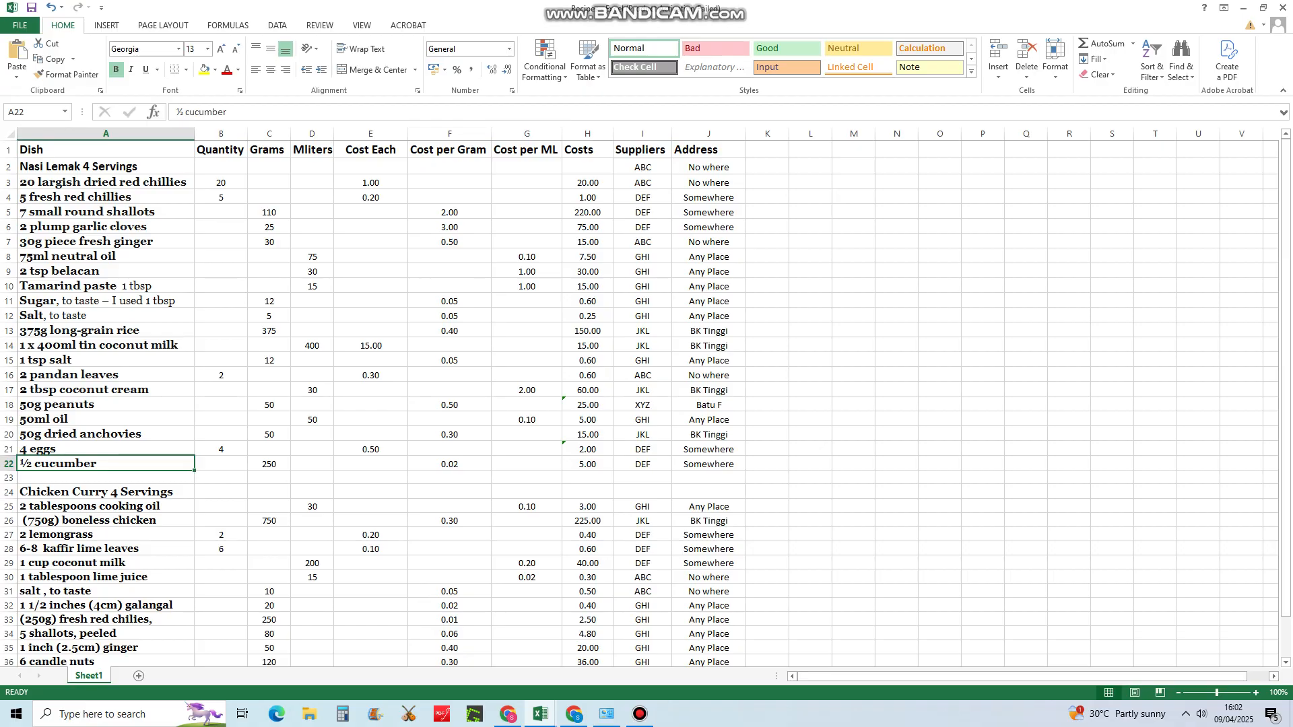
{"action": "left_click", "coordinate": [269, 464]}
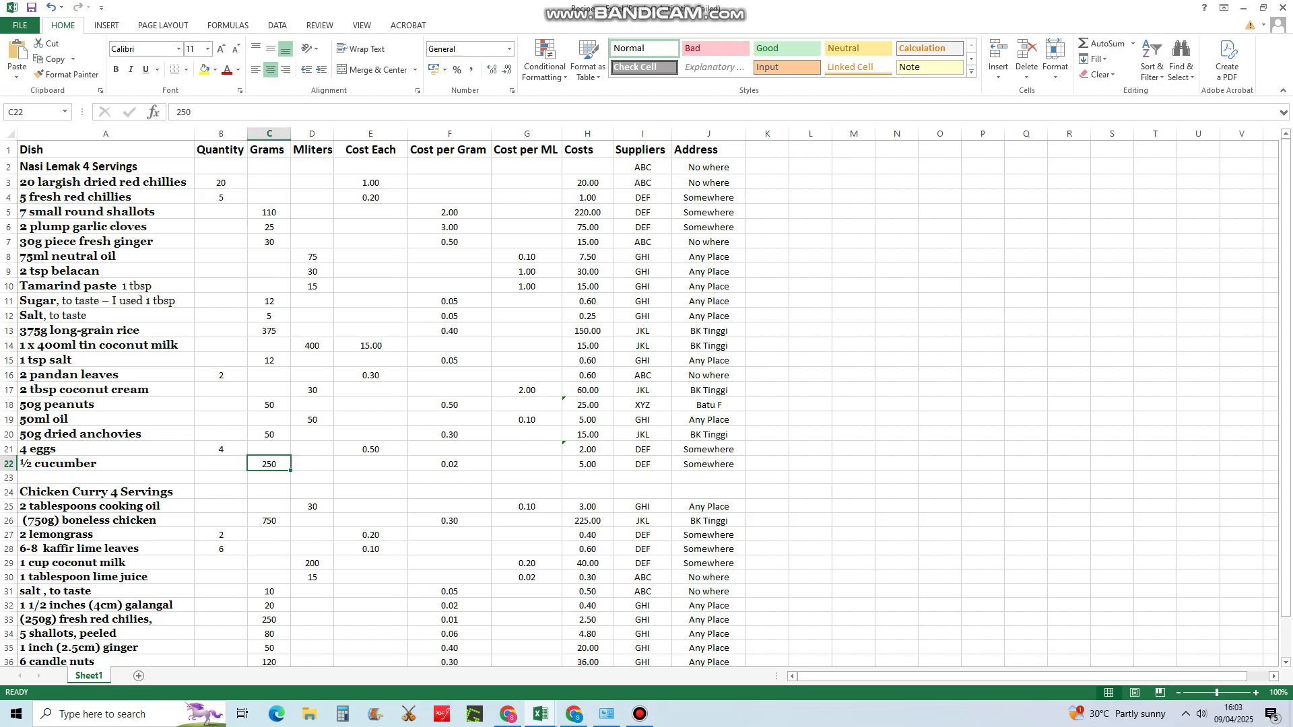
{"action": "left_click", "coordinate": [640, 714]}
{"action": "mouse_move", "coordinate": [640, 714]}
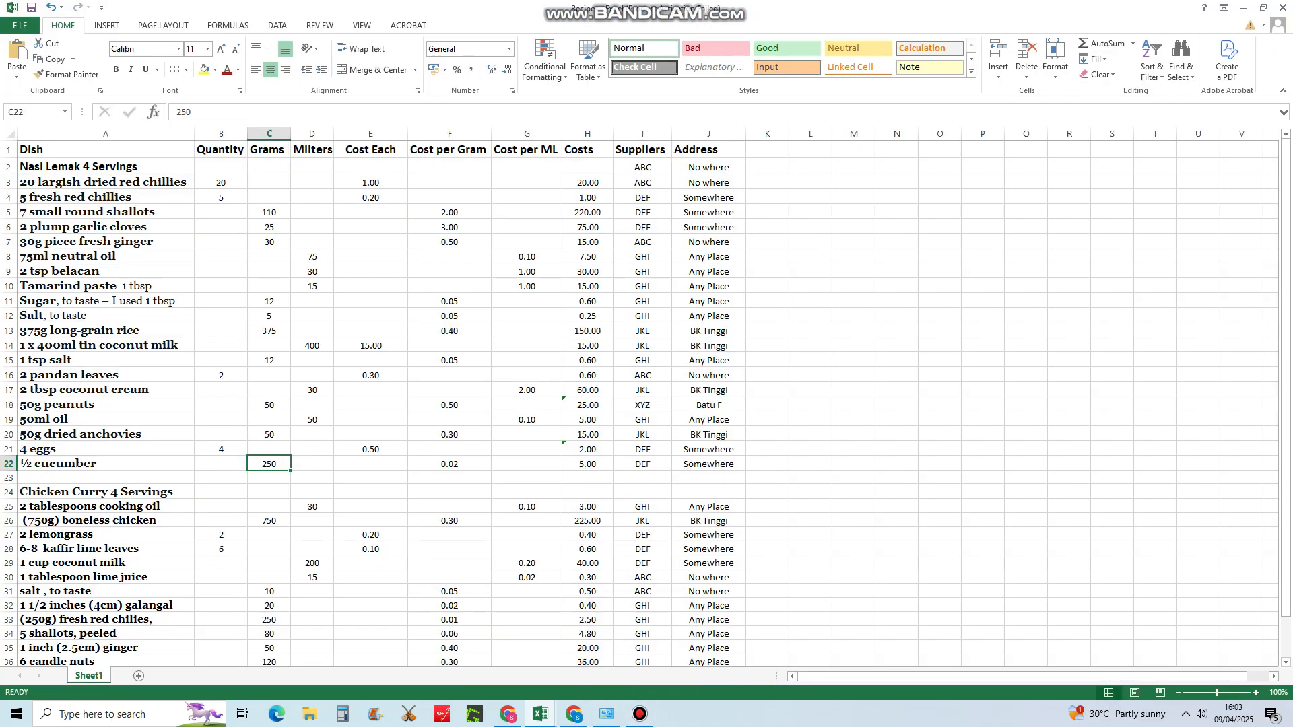
{"action": "left_click", "coordinate": [640, 714]}
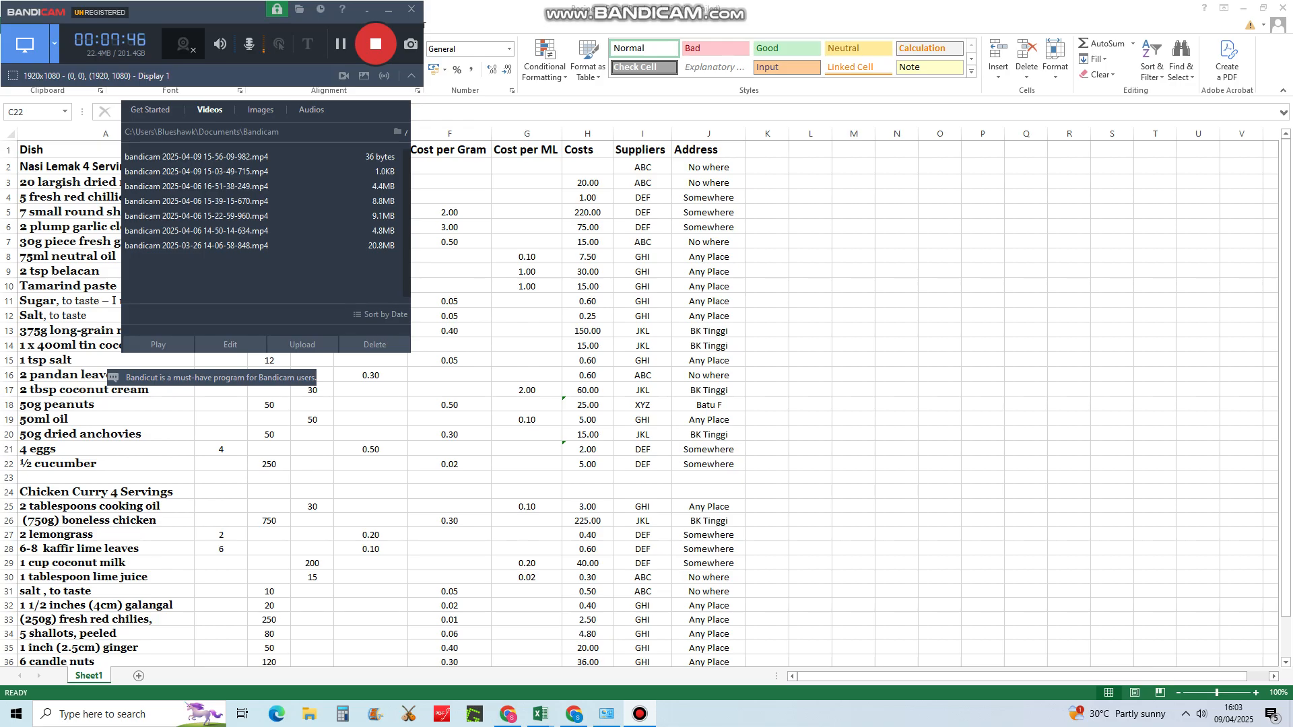
{"action": "left_click_drag", "start_coordinate": [166, 19], "coordinate": [879, 57]}
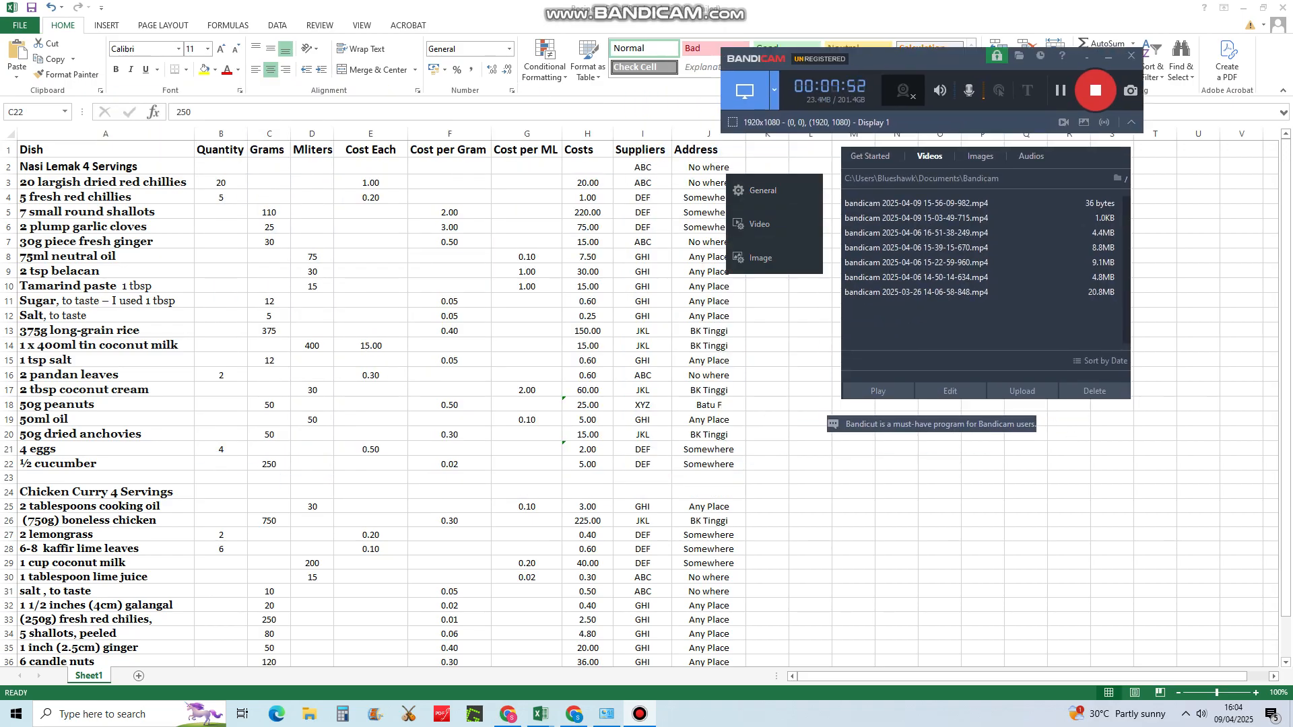